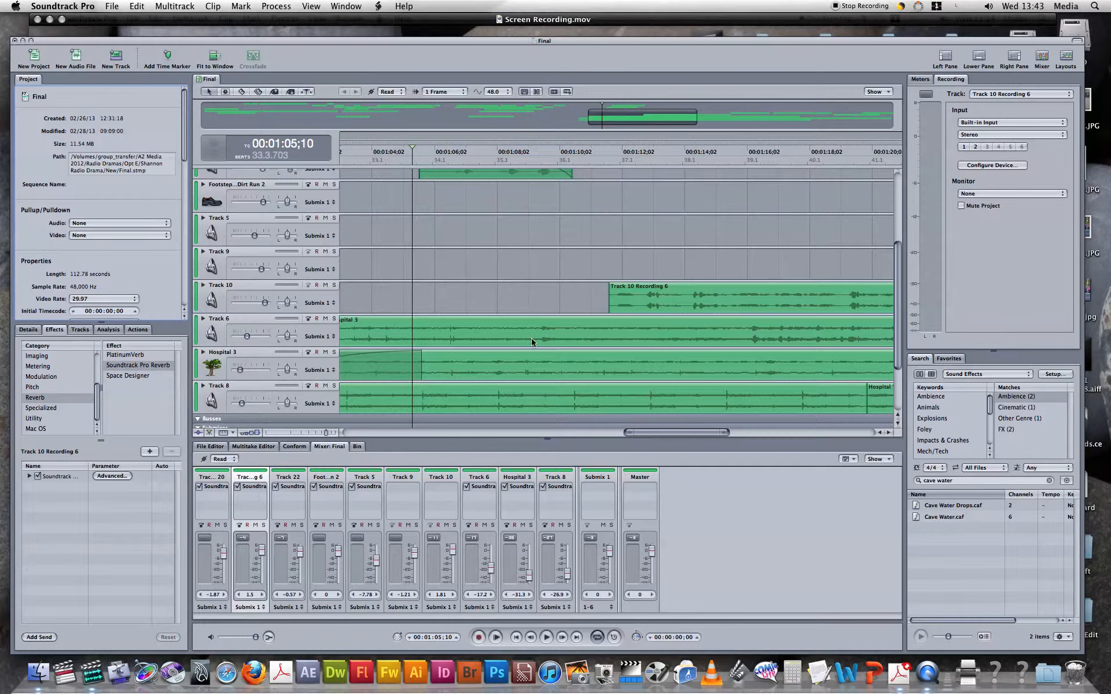
# Play the mix from about 00:01:04;29 to hear the Track 10 dialogue over the hospital ambience.
pyautogui.click(401, 300)
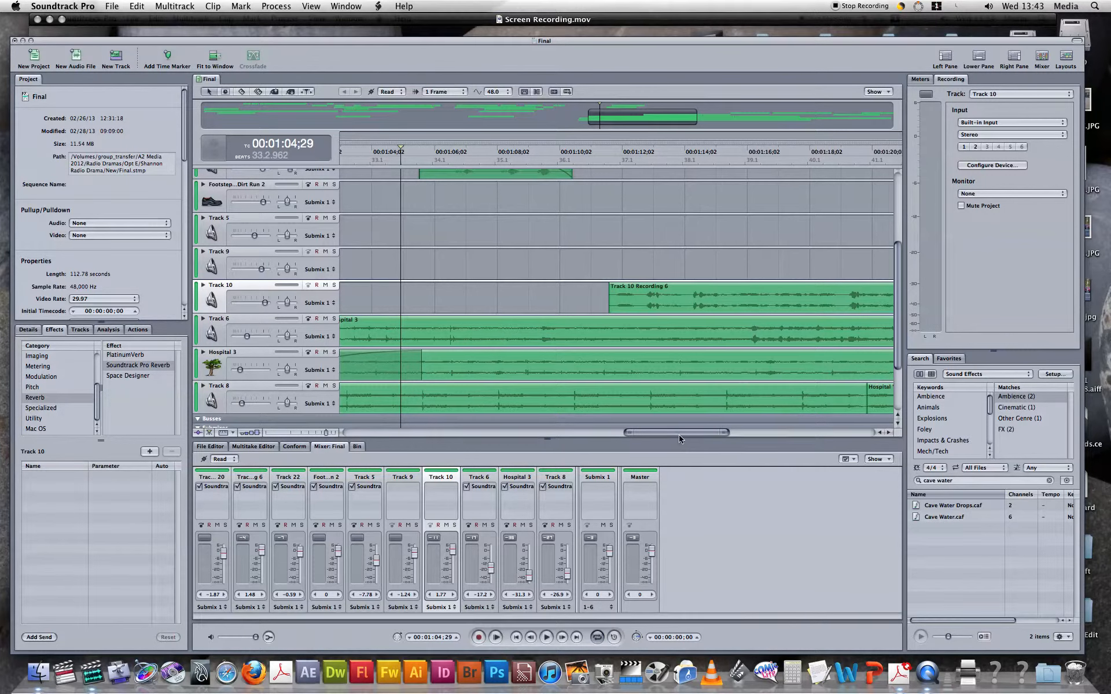
pyautogui.hscroll(-2, 677, 435)
pyautogui.press('space')
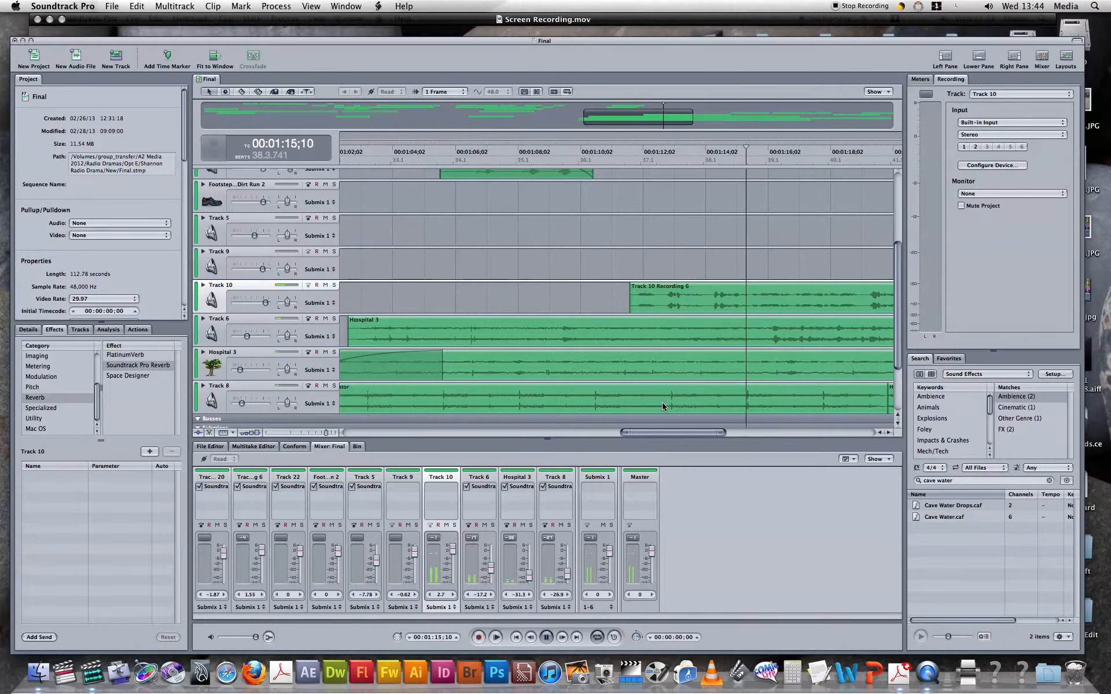
pyautogui.press('space')
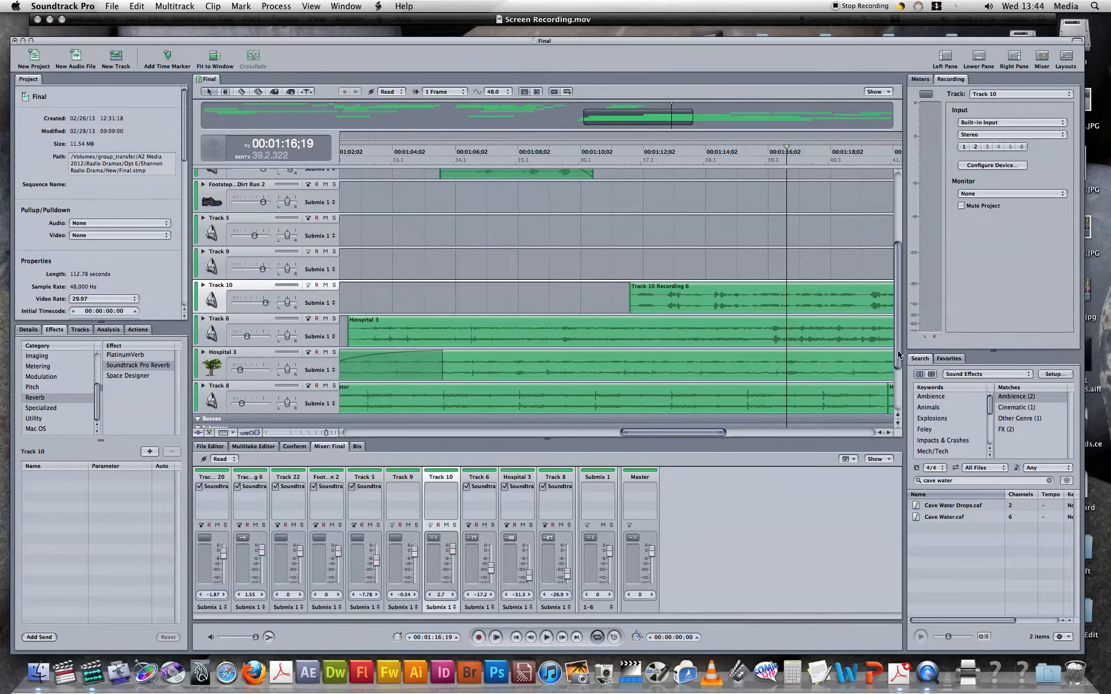
# Show Track 10's volume and pan envelopes along the Track 10 Recording 6 clips.
pyautogui.scroll(-1, 900, 359)
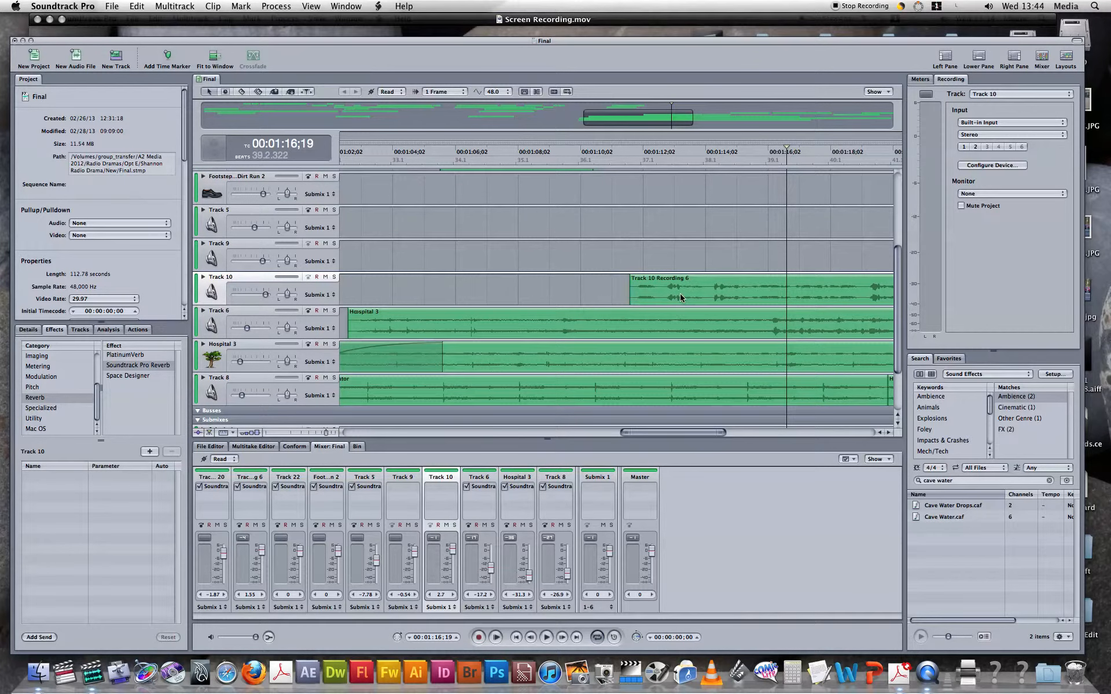
pyautogui.click(204, 277)
pyautogui.click(203, 277)
pyautogui.click(203, 277)
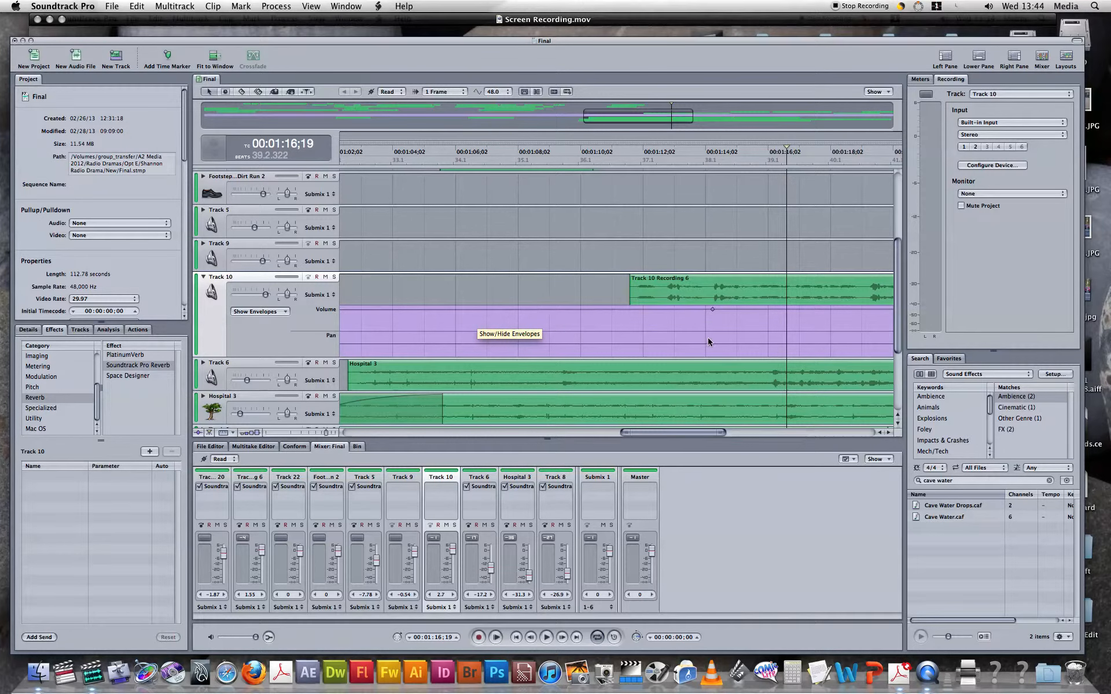
pyautogui.hscroll(10, 572, 328)
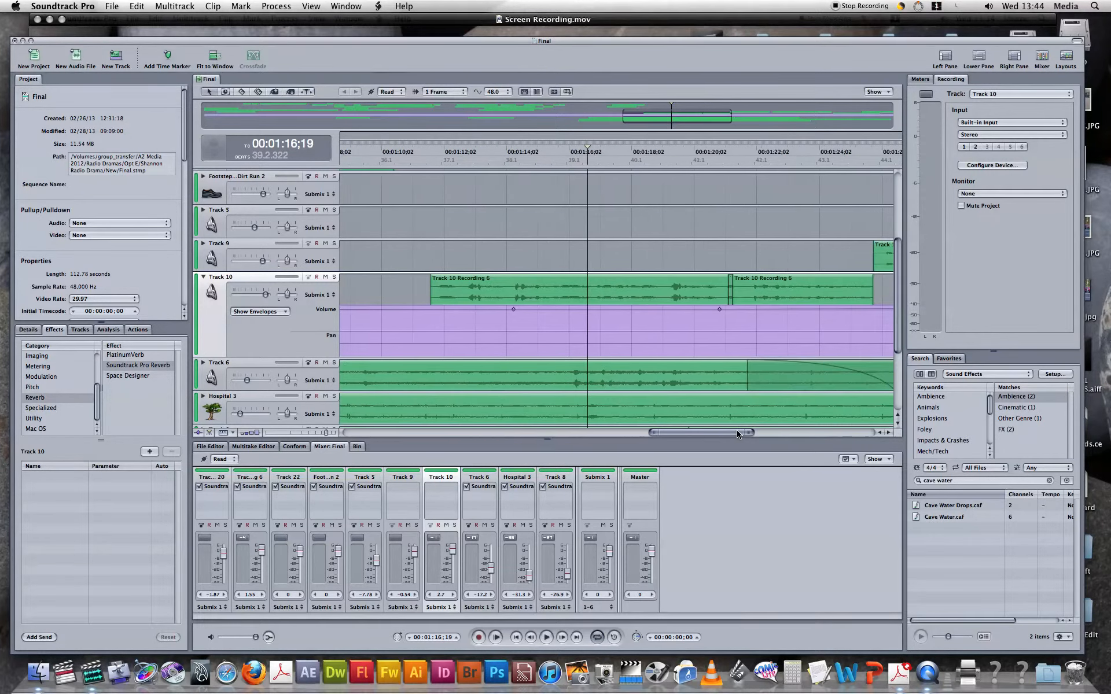
# Raise Track 10's volume to 4.93 dB at 00:01:14;08 and at the following volume point, adding a centered pan point at 00:01:14;08.
pyautogui.moveTo(510, 309); pyautogui.dragTo(509, 308)
pyautogui.click(513, 326)
pyautogui.click(510, 348)
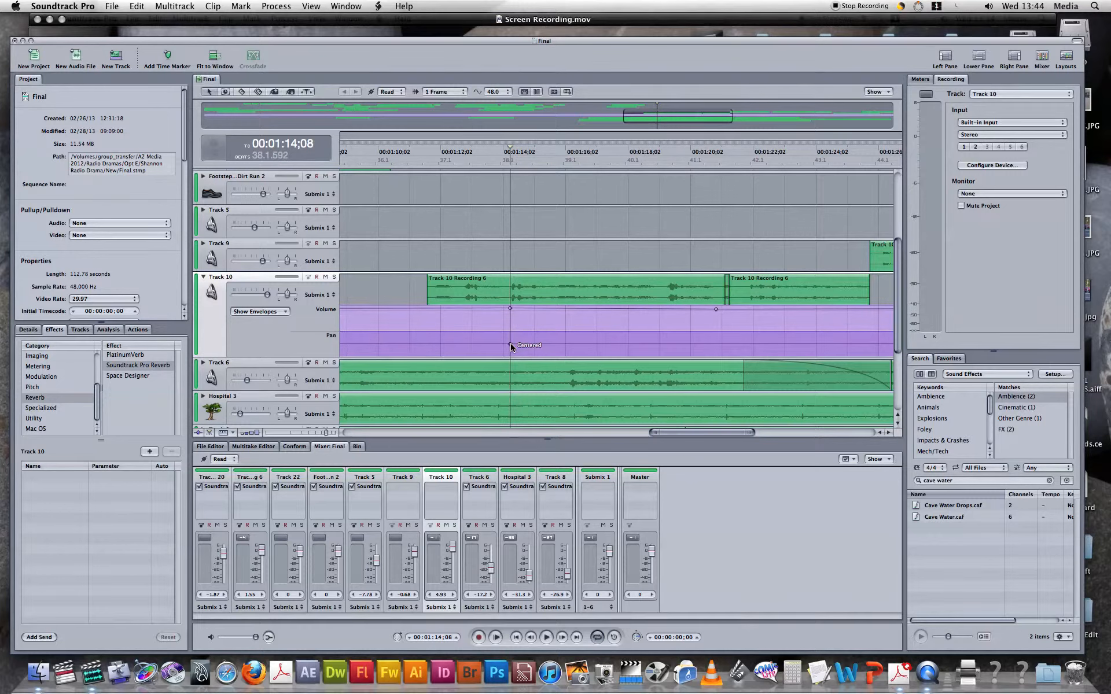
pyautogui.click(511, 311)
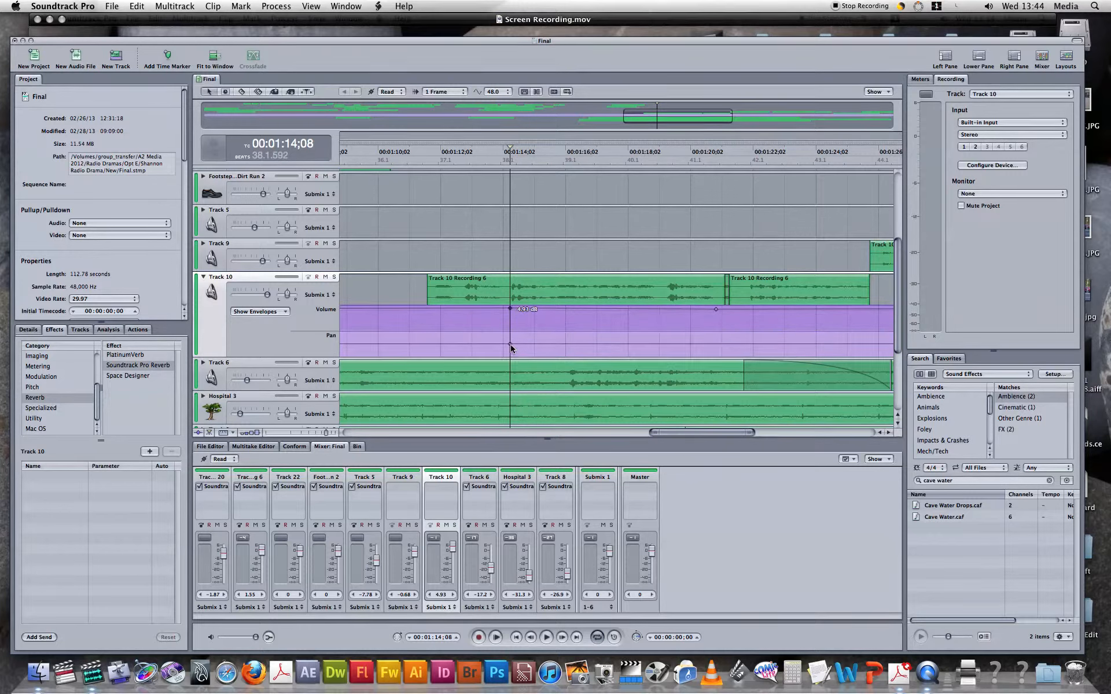
pyautogui.click(513, 332)
pyautogui.click(511, 311)
pyautogui.click(717, 311)
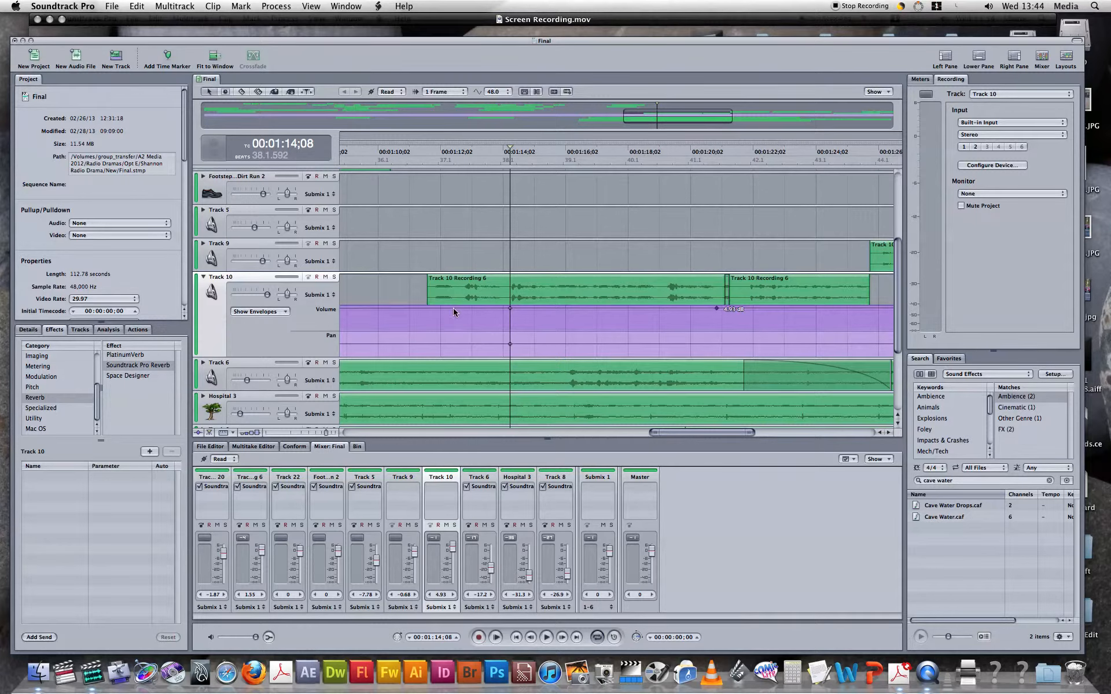
# Play back from 00:01:11;12, just before the first Track 10 Recording 6 clip, to check the dialogue level.
pyautogui.click(419, 293)
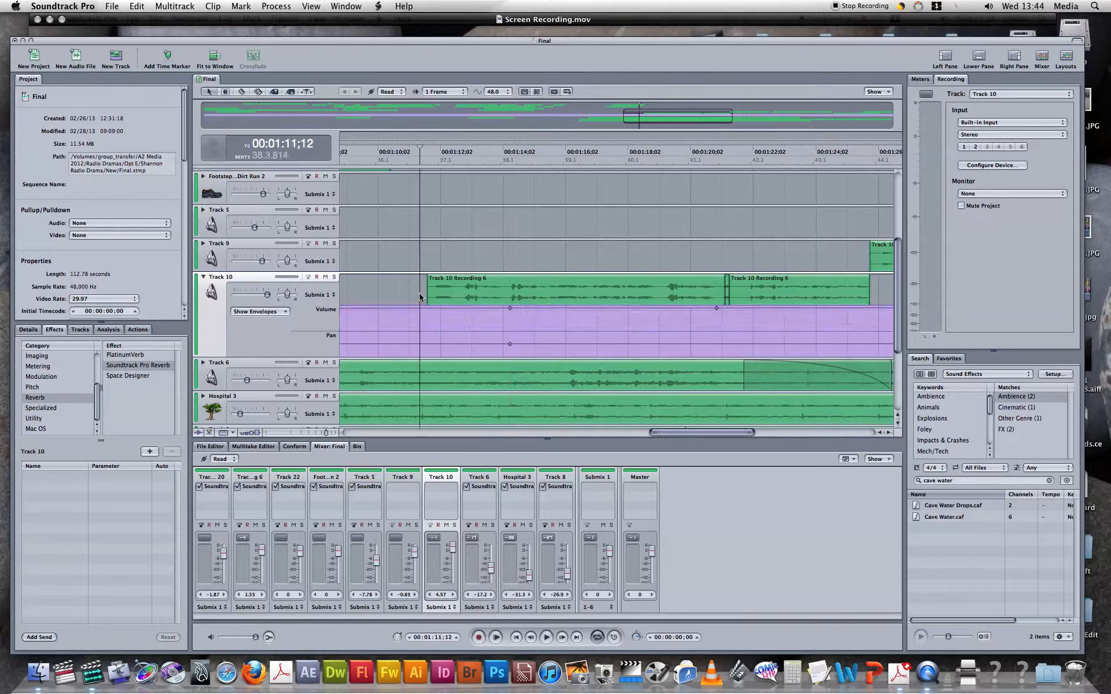
pyautogui.press('space')
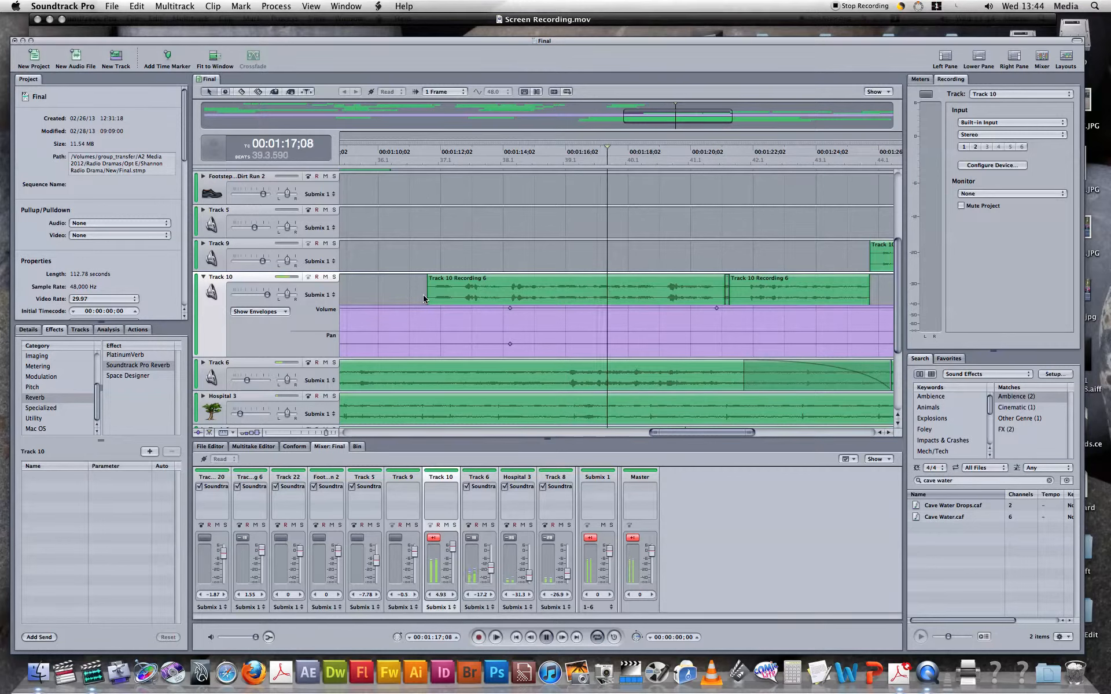
pyautogui.press('space')
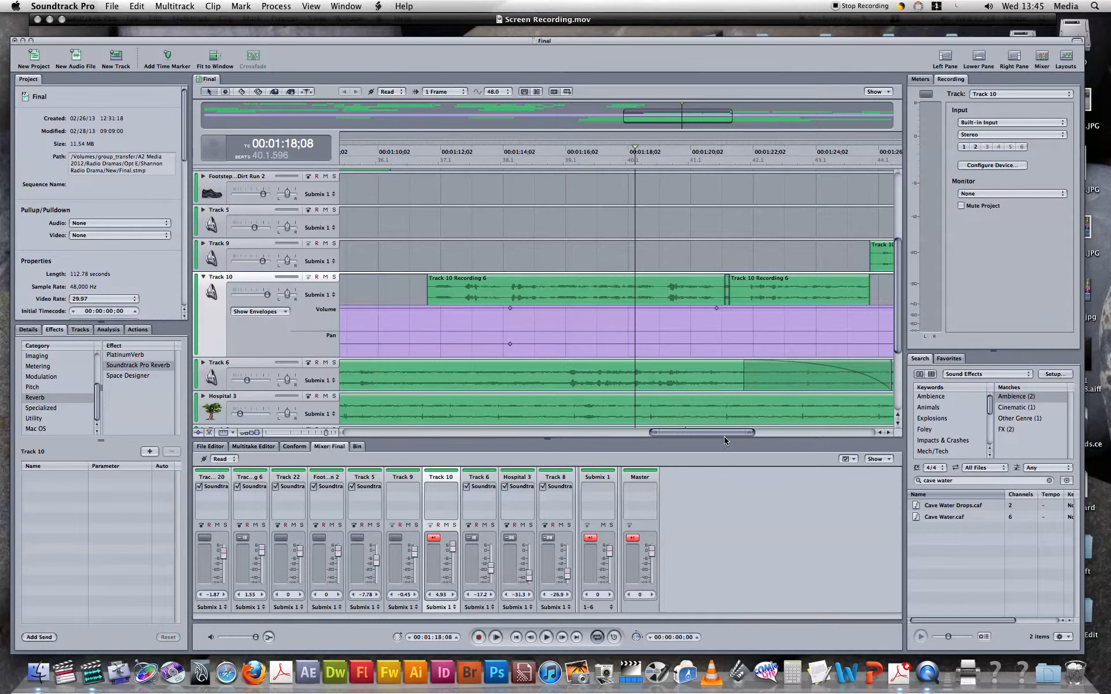
# Hide Track 10's envelopes and show the envelopes of the Track 6 and Hospital 3 tracks.
pyautogui.moveTo(720, 433); pyautogui.dragTo(678, 432)
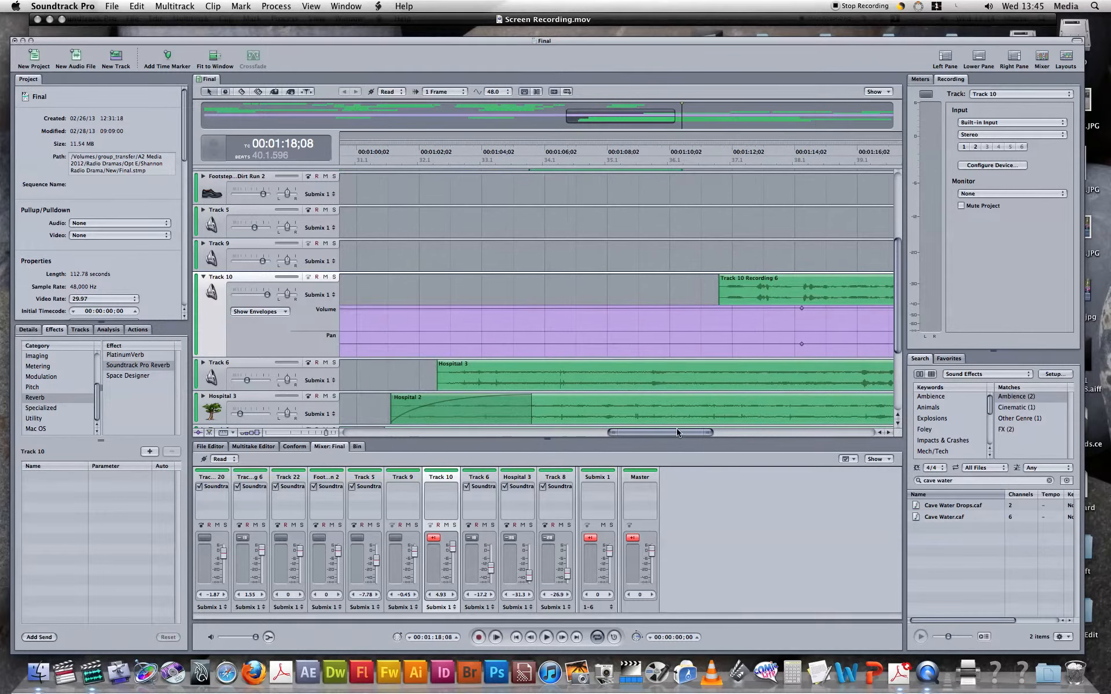
pyautogui.scroll(-5, 615, 274)
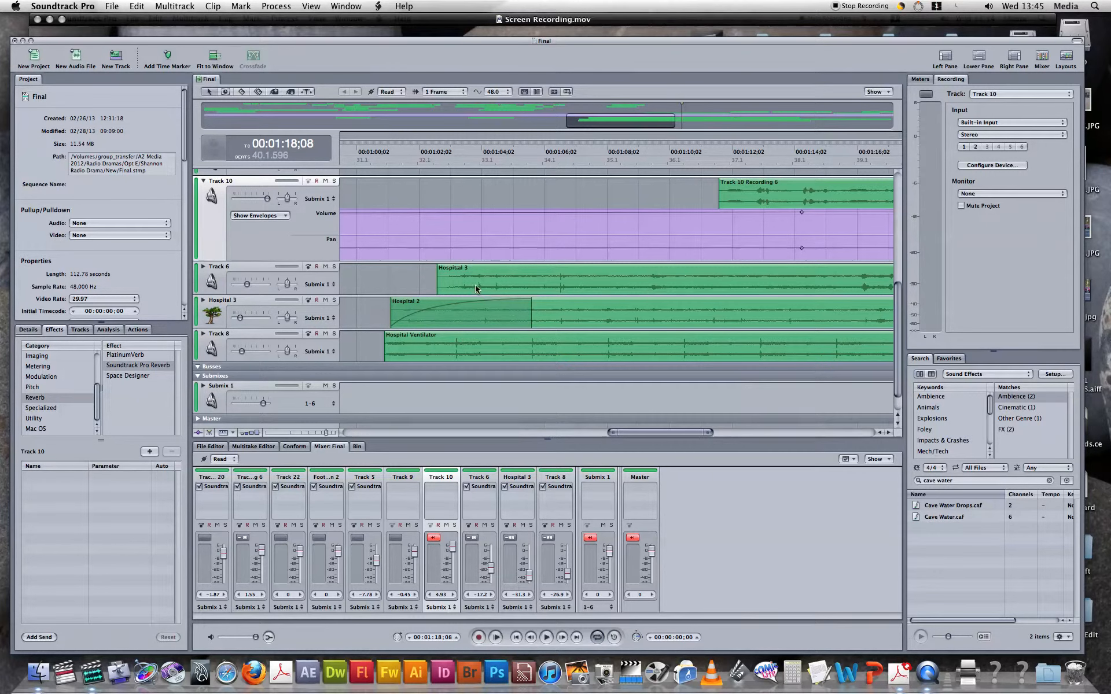
pyautogui.click(204, 181)
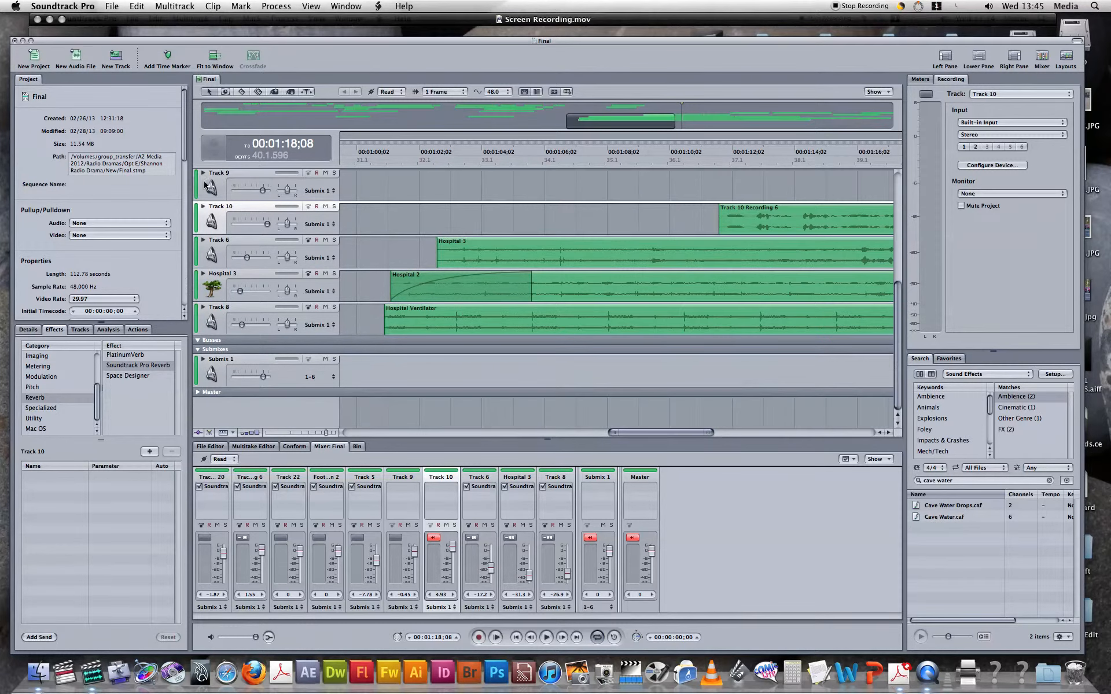
pyautogui.click(203, 239)
pyautogui.click(204, 325)
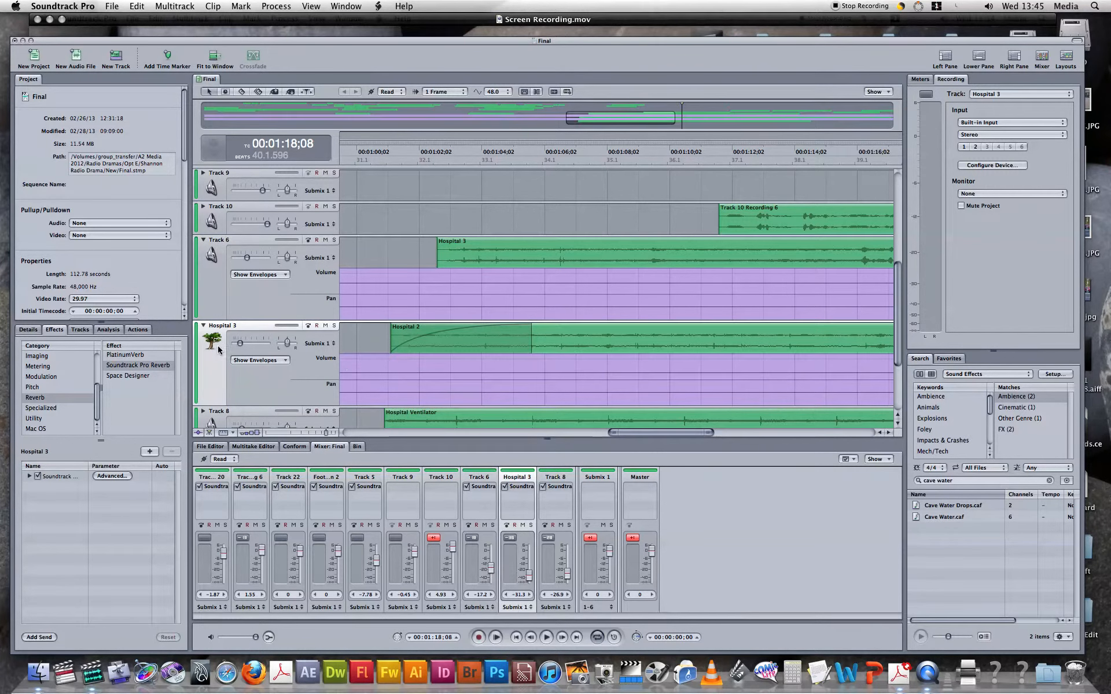
# Lower Track 6's volume envelope to about -24.4 dB at 00:01:03;02 and about -28.9 dB at 00:01:16;02.
pyautogui.click(452, 284)
pyautogui.moveTo(452, 287); pyautogui.dragTo(452, 290)
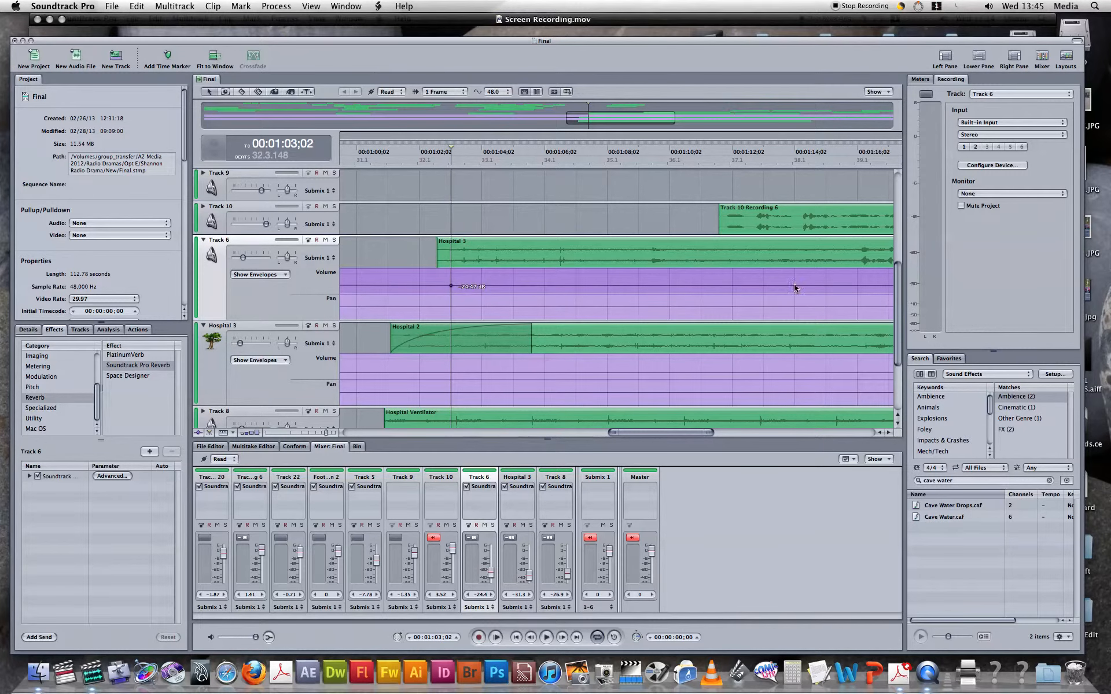
pyautogui.moveTo(690, 437); pyautogui.dragTo(703, 437)
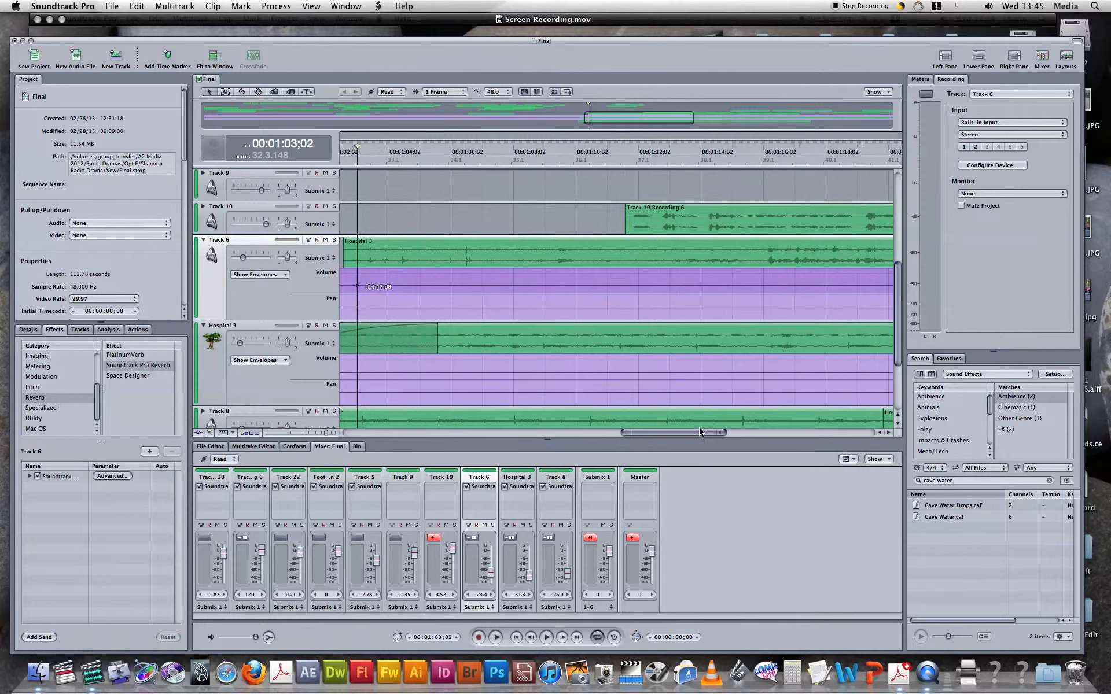
pyautogui.click(764, 288)
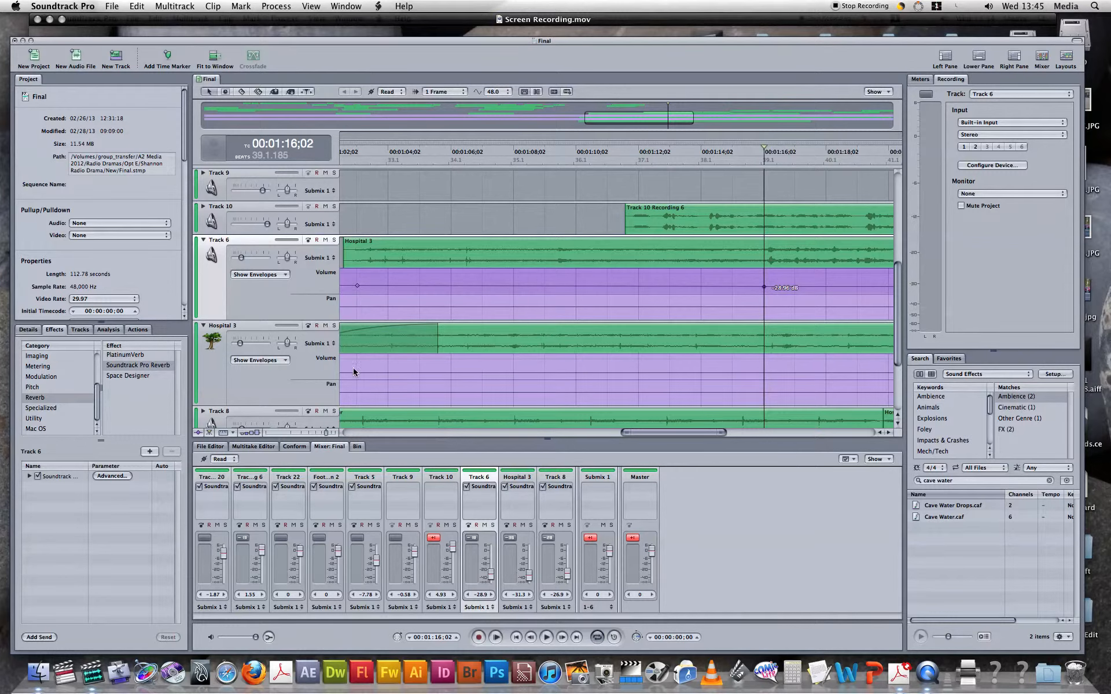
# Lower the Hospital 3 track's volume envelope to about -54 dB at 00:01:01;15 and -96 dB at 00:01:26;17.
pyautogui.moveTo(689, 431); pyautogui.dragTo(658, 435)
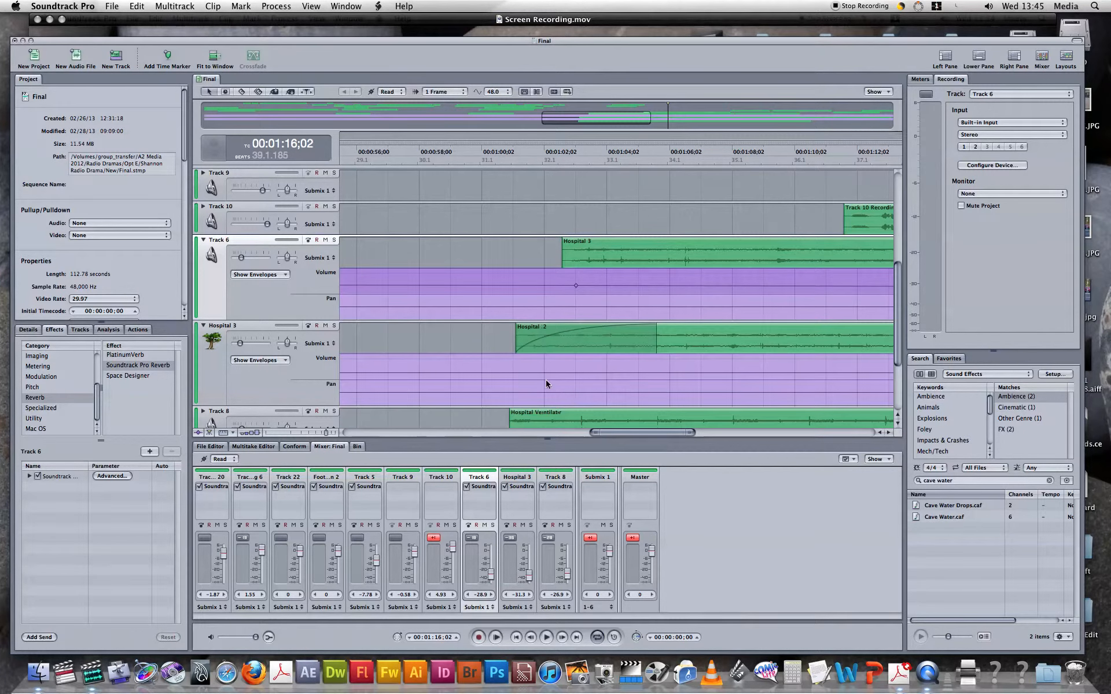
pyautogui.click(527, 376)
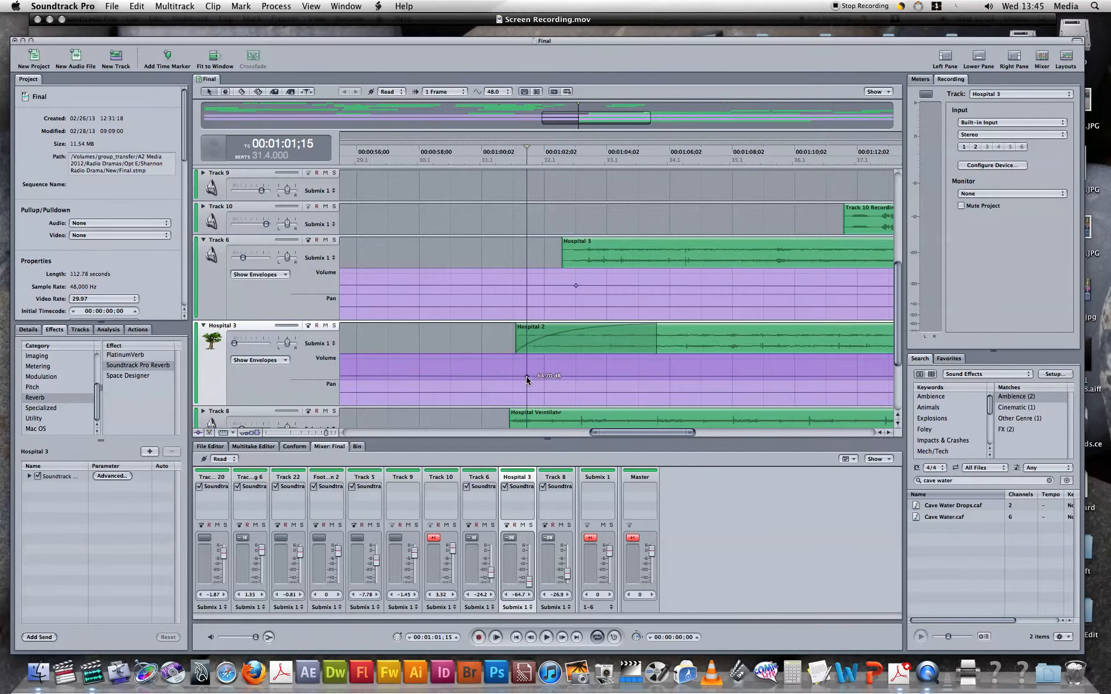
pyautogui.moveTo(650, 435); pyautogui.dragTo(720, 431)
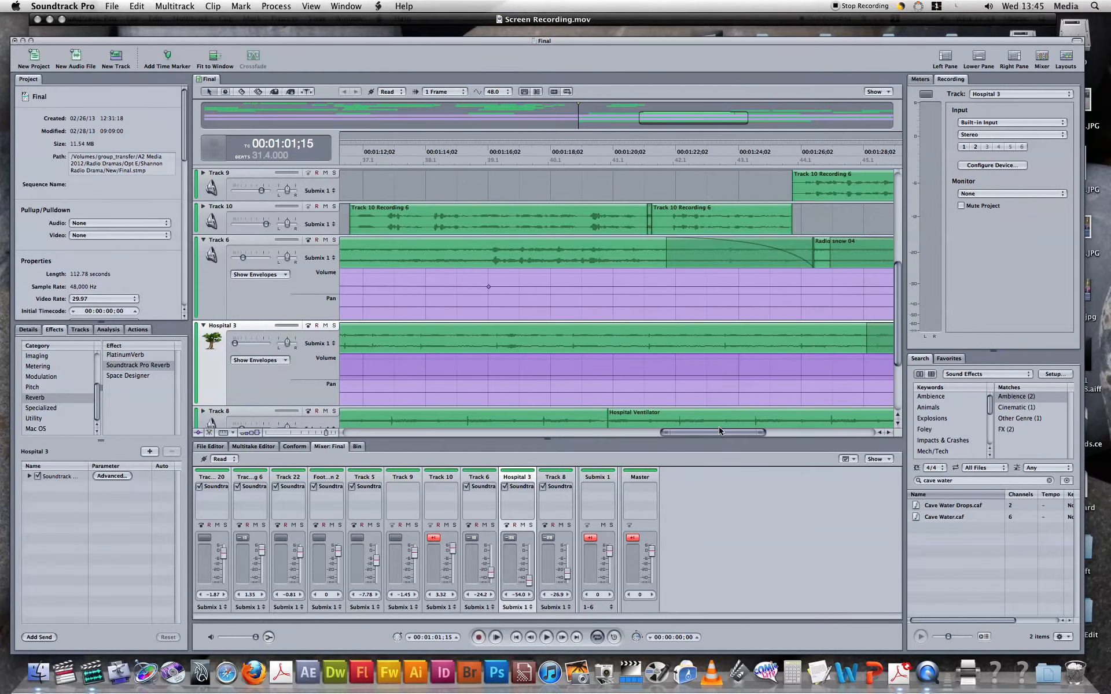
pyautogui.click(816, 376)
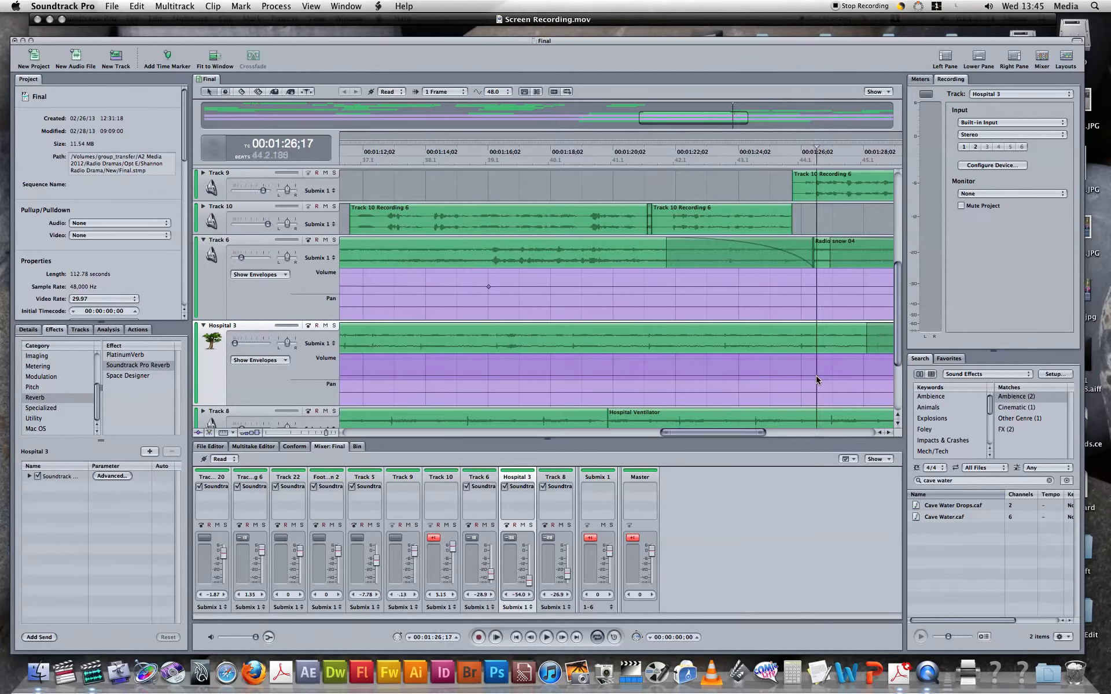
pyautogui.click(816, 376)
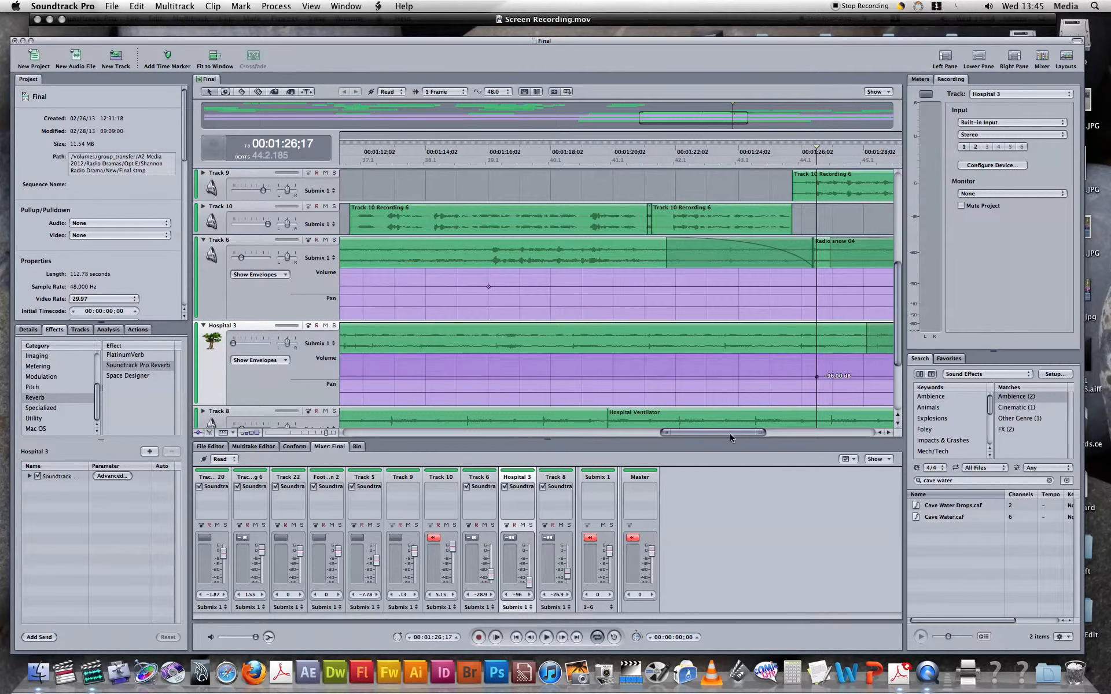
# Show Track 8's envelopes and lower its volume to about -34.5 dB at 00:01:01;20 and -42.1 dB at 00:01:27;03.
pyautogui.moveTo(729, 432); pyautogui.dragTo(664, 429)
pyautogui.moveTo(898, 343); pyautogui.dragTo(887, 387)
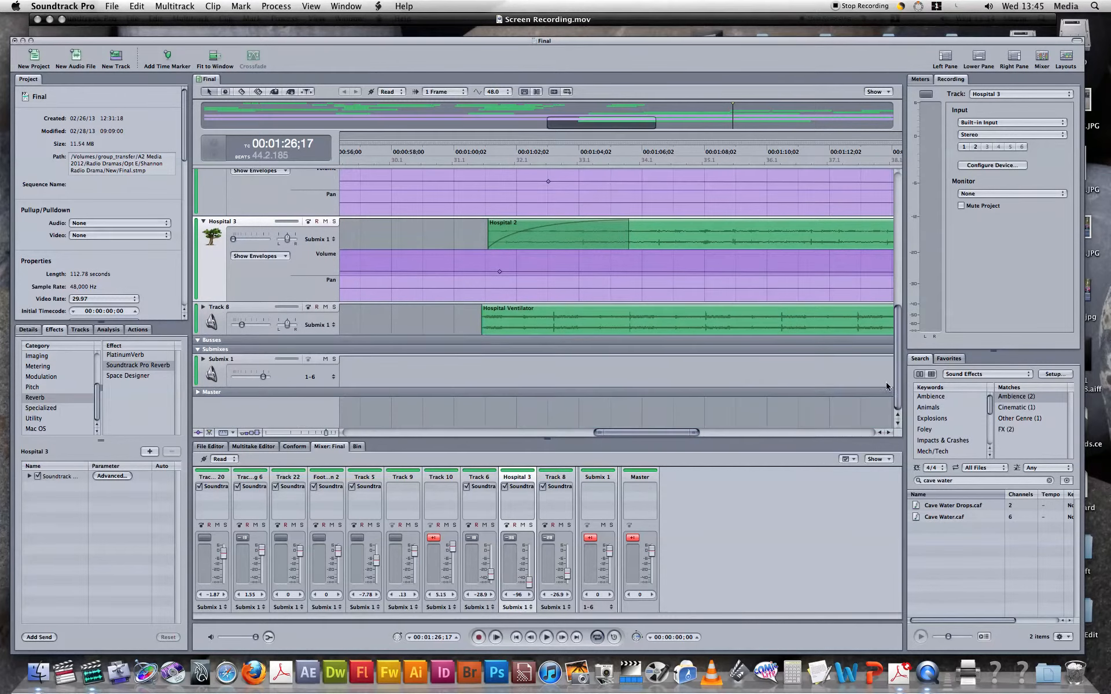
pyautogui.click(203, 307)
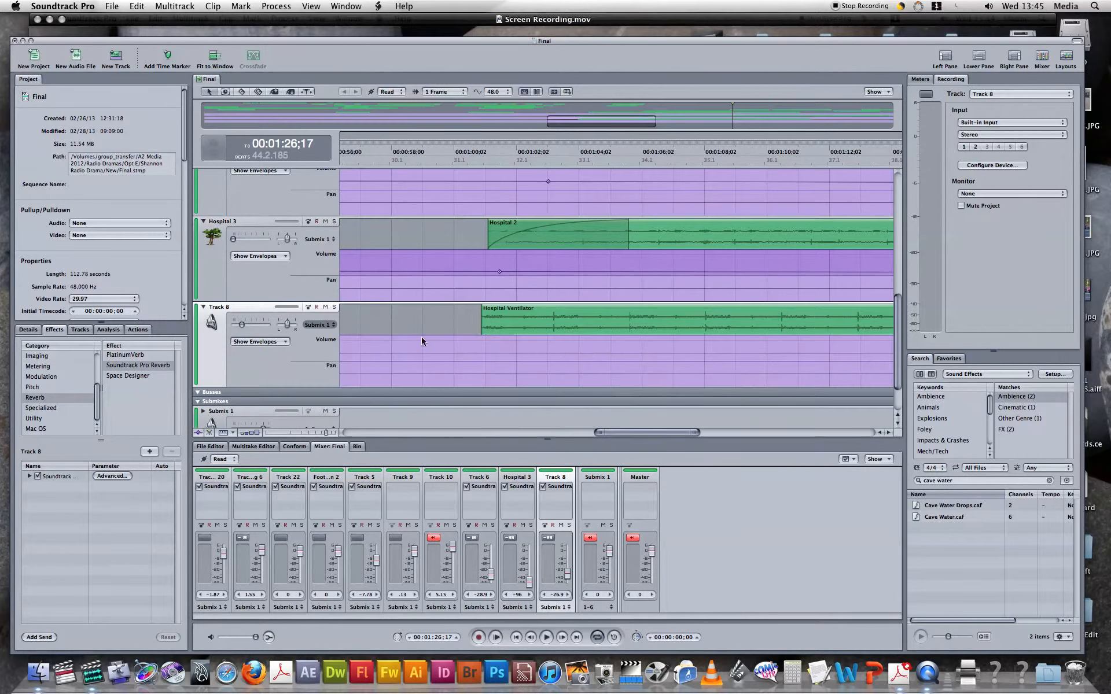
pyautogui.click(504, 354)
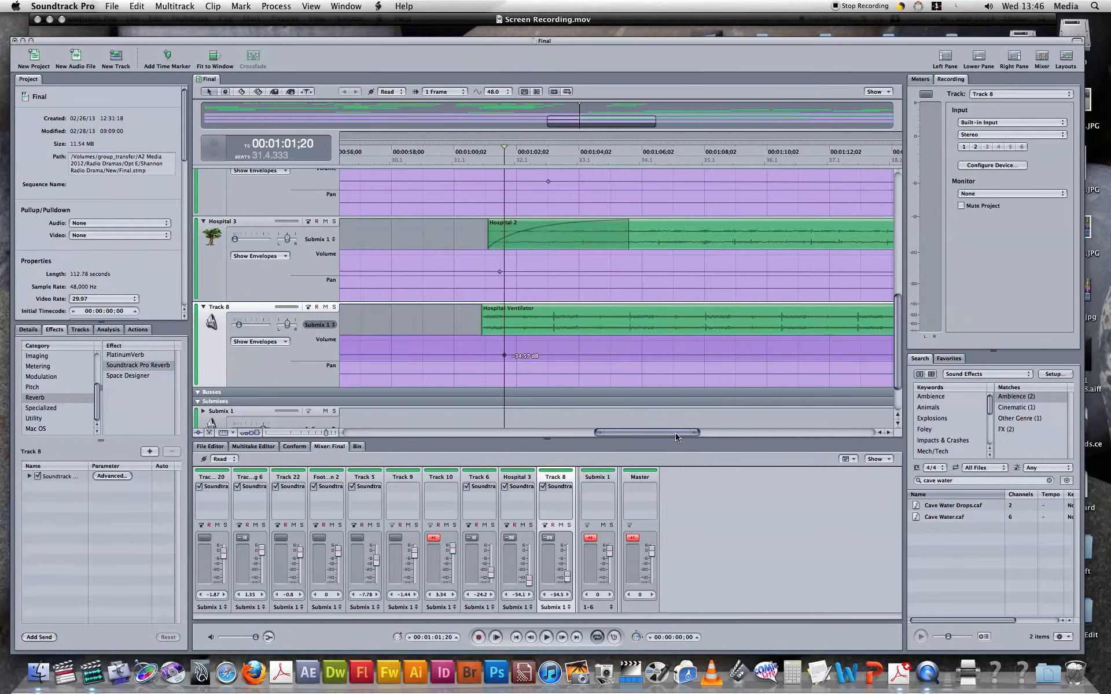
pyautogui.hscroll(10, 676, 438)
pyautogui.click(741, 355)
# Hide the envelopes of Track 8, Hospital 3 and Track 6.
pyautogui.hscroll(-2, 719, 436)
pyautogui.hscroll(-5, 720, 435)
pyautogui.click(203, 307)
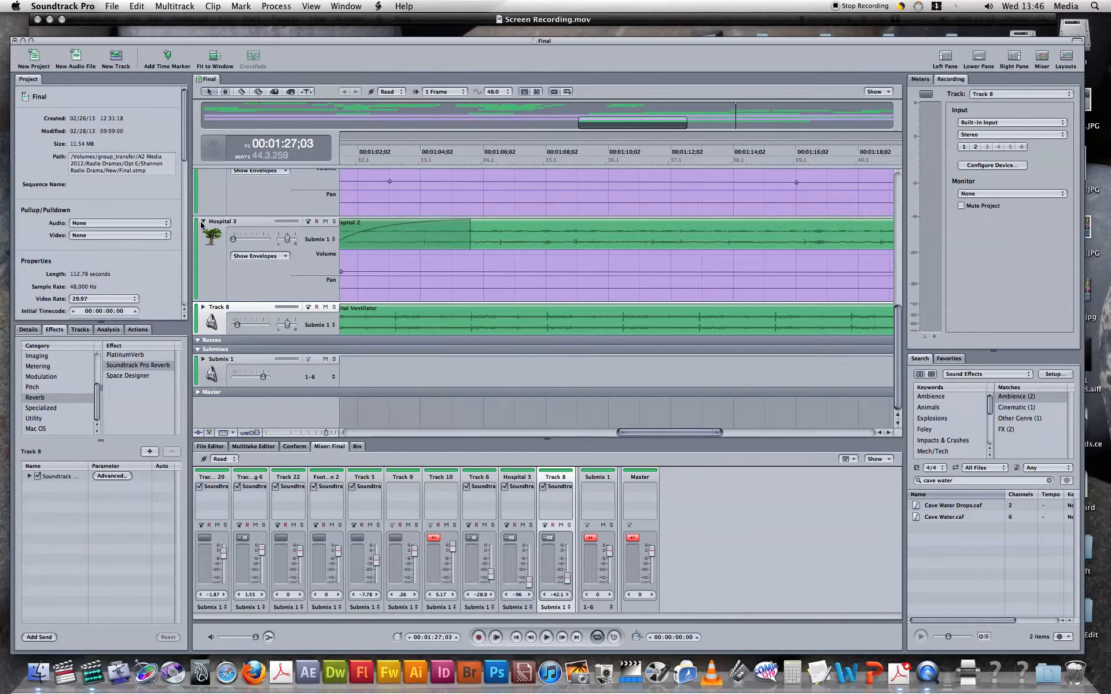
pyautogui.click(203, 221)
pyautogui.click(204, 191)
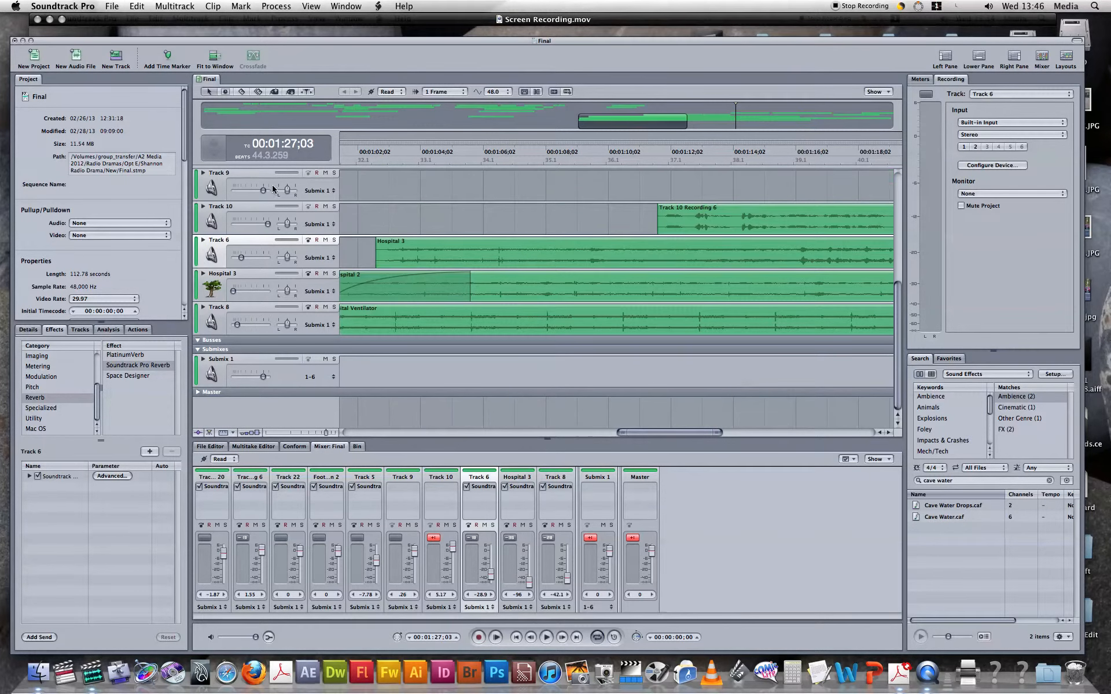
# Play the hospital scene from its beginning through the first Track 10 dialogue to check the new balance.
pyautogui.click(352, 223)
pyautogui.press('space')
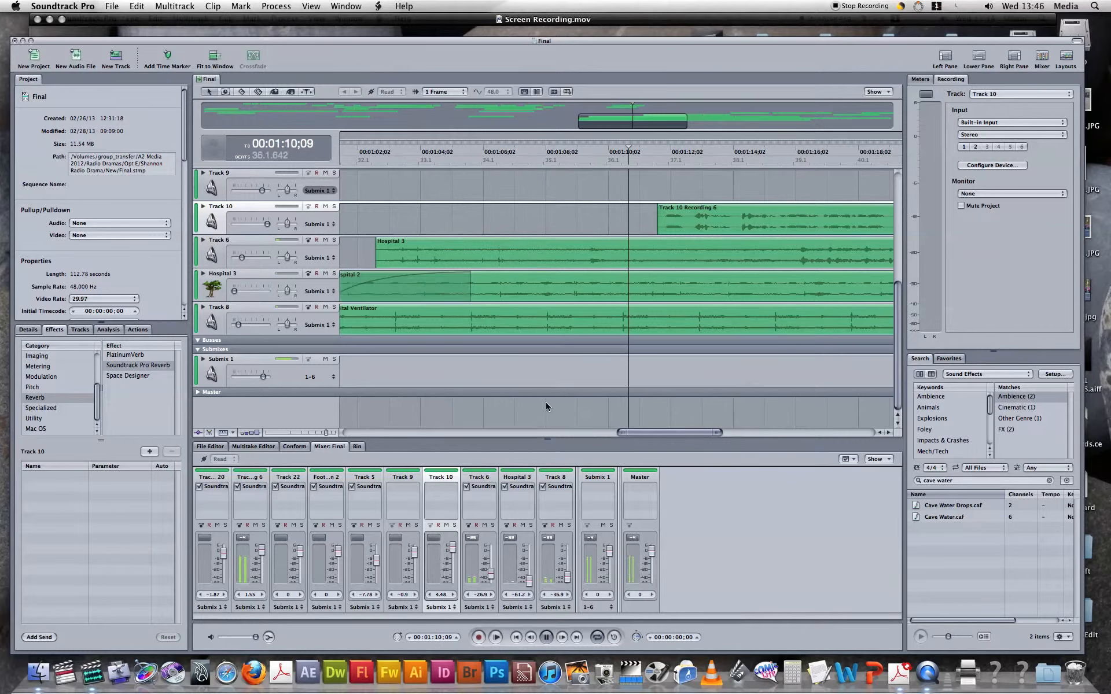
pyautogui.click(547, 637)
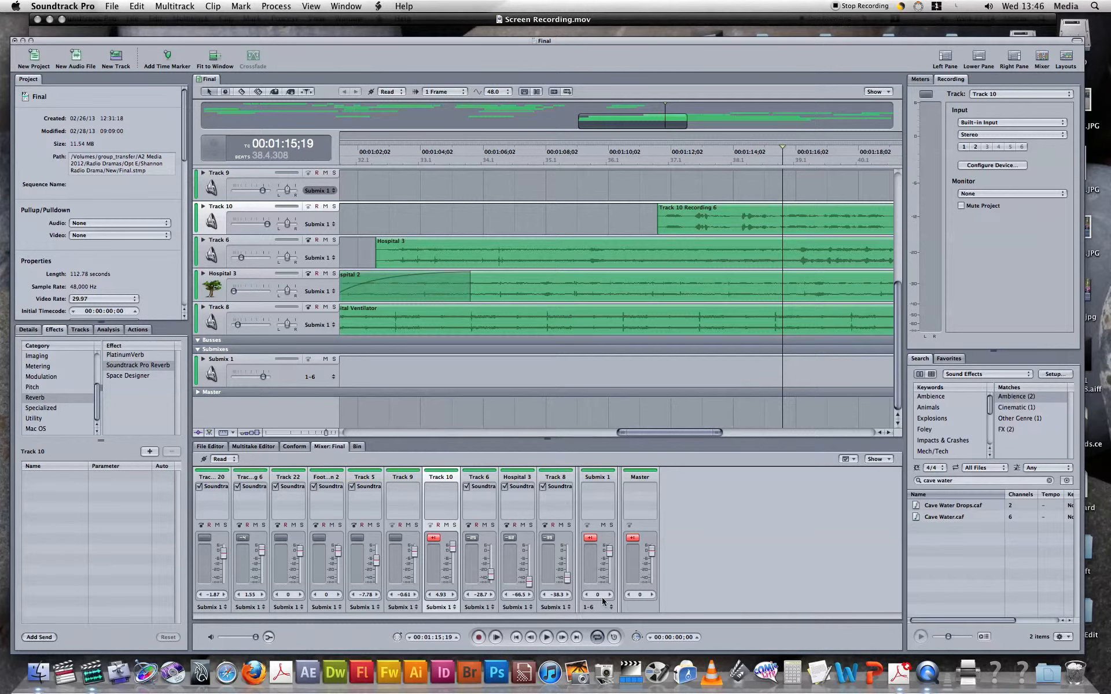
# Place the playhead at 00:00:05;28, just before the first clip on the Track 1 Recording 20 track.
pyautogui.moveTo(897, 347); pyautogui.dragTo(897, 315)
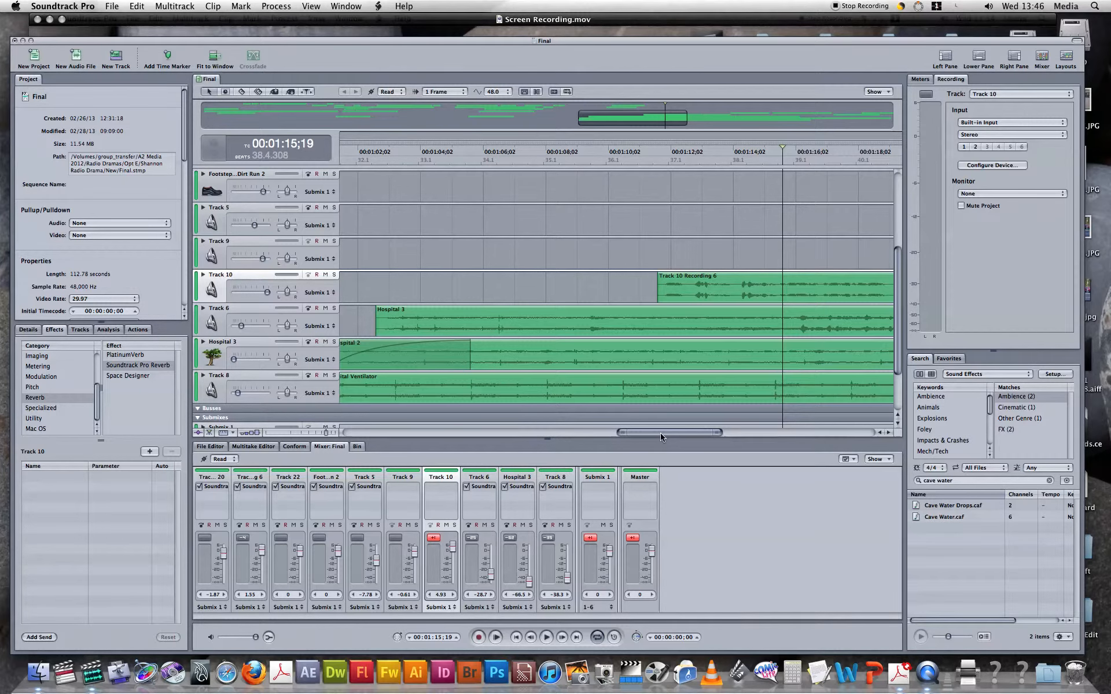
pyautogui.moveTo(671, 434); pyautogui.dragTo(478, 444)
pyautogui.moveTo(450, 446); pyautogui.dragTo(340, 447)
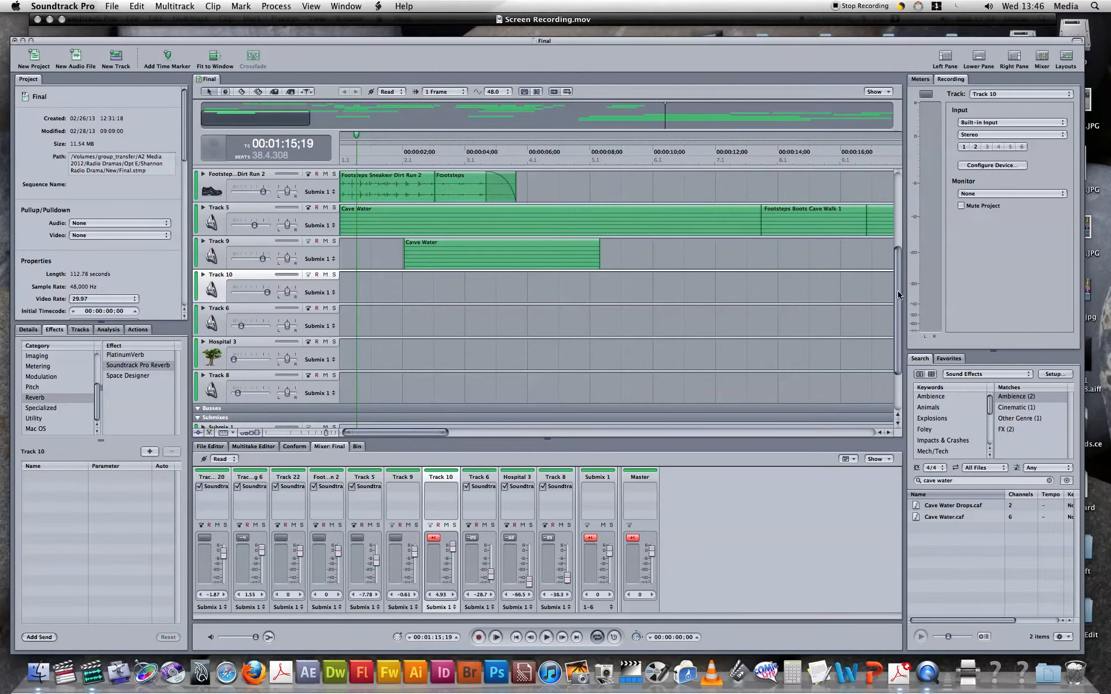
pyautogui.scroll(5, 879, 250)
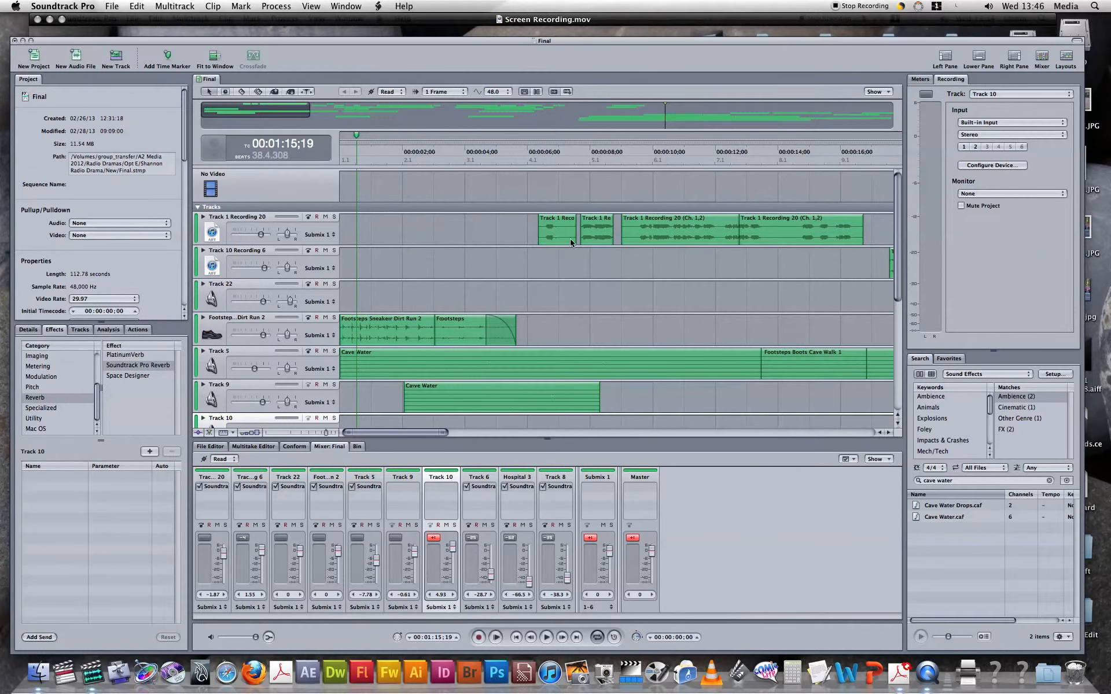
pyautogui.click(527, 242)
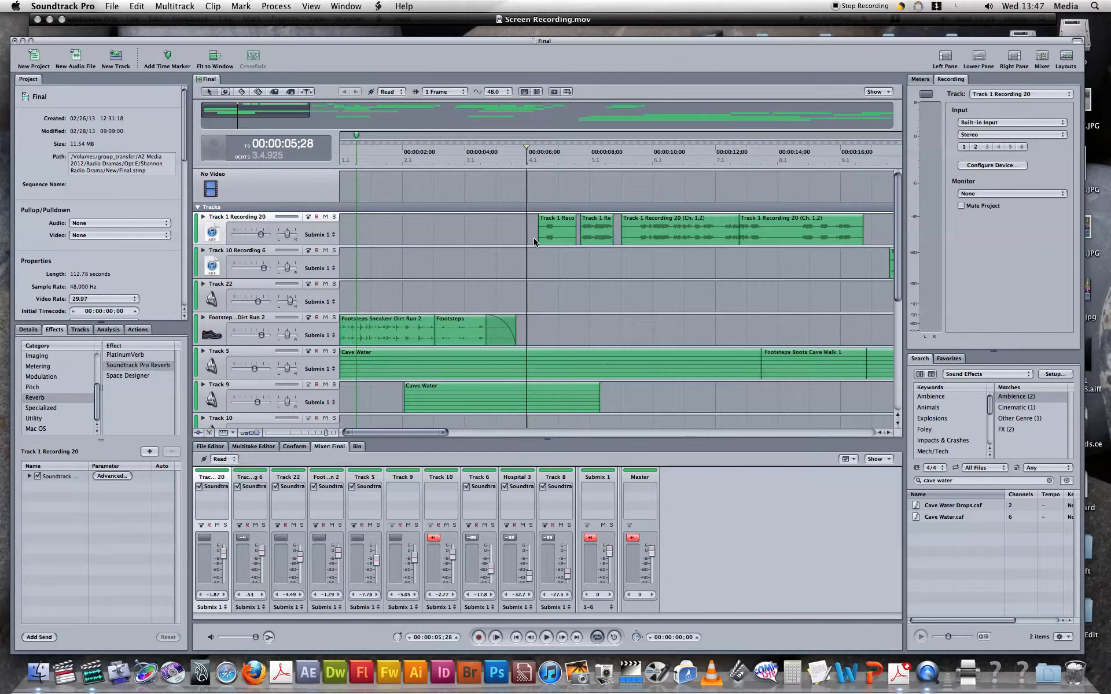
# Play the opening dialogue to 00:00:18;29 and lower Track 10 Recording 6's volume envelope around its clip there, reaching about -9.7 dB at 00:00:20;02.
pyautogui.press('space')
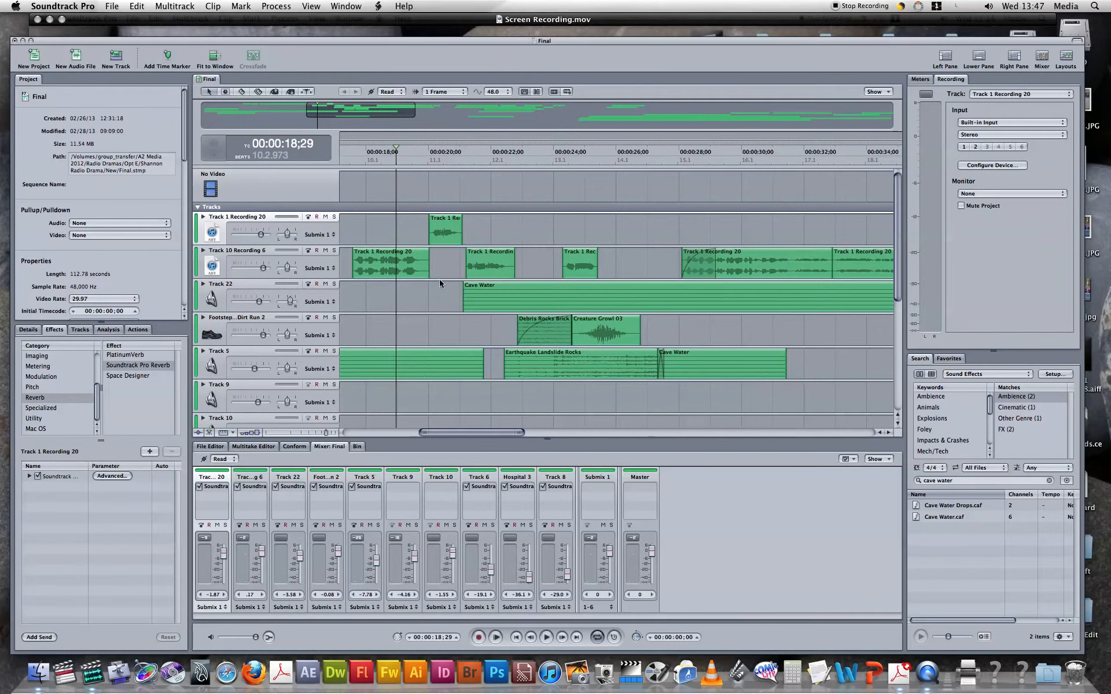
pyautogui.click(204, 252)
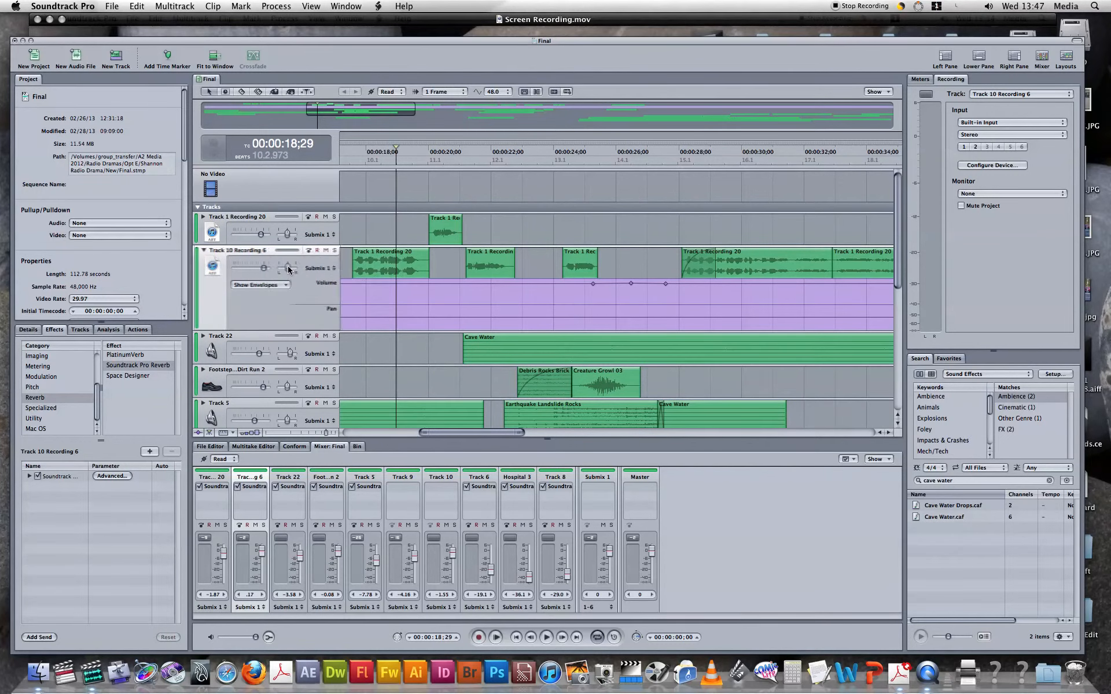
pyautogui.click(348, 286)
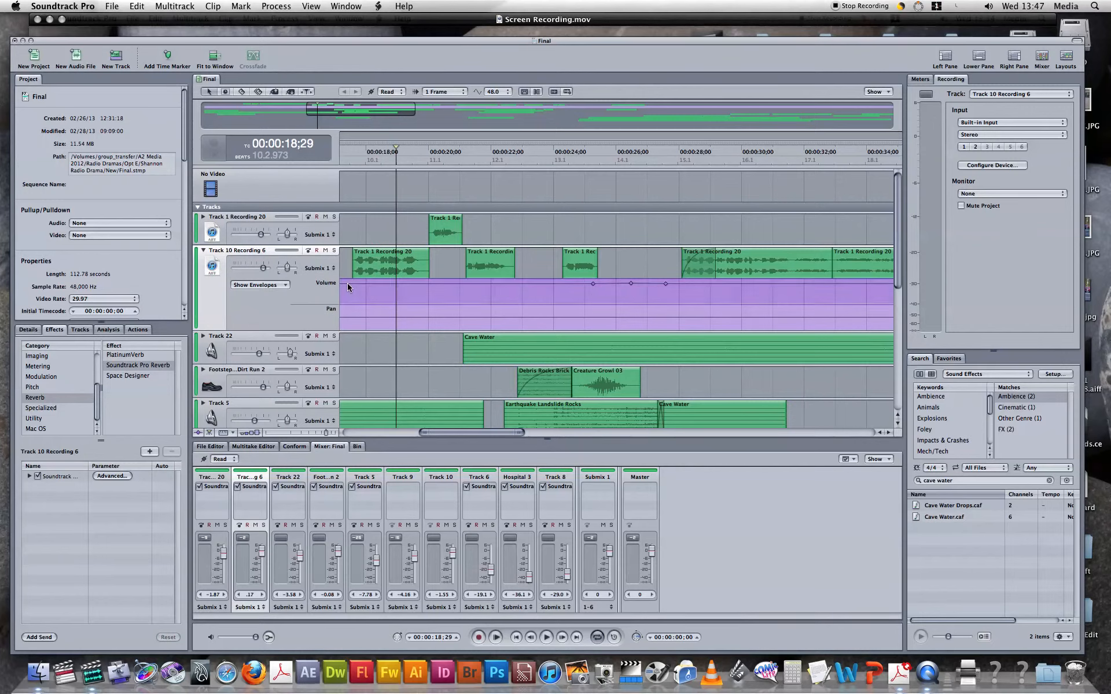
pyautogui.moveTo(348, 286); pyautogui.dragTo(431, 291)
pyautogui.click(430, 288)
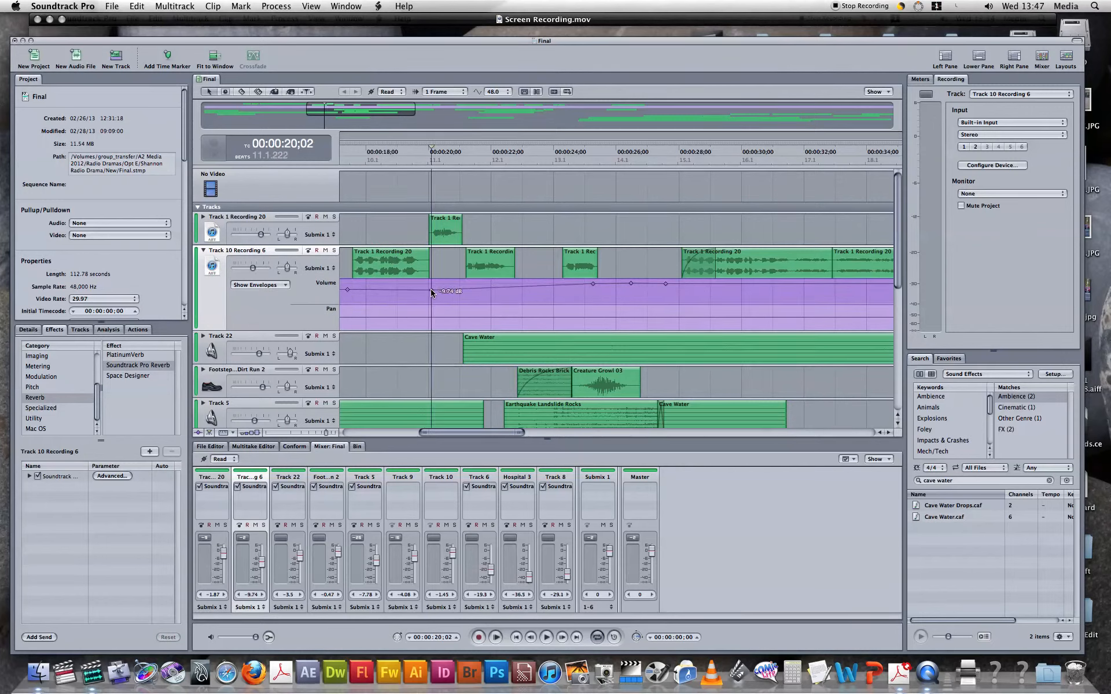
# Play the lowered Track 10 Recording 6 dialogue clip from 00:00:17;10 to check its level.
pyautogui.click(346, 262)
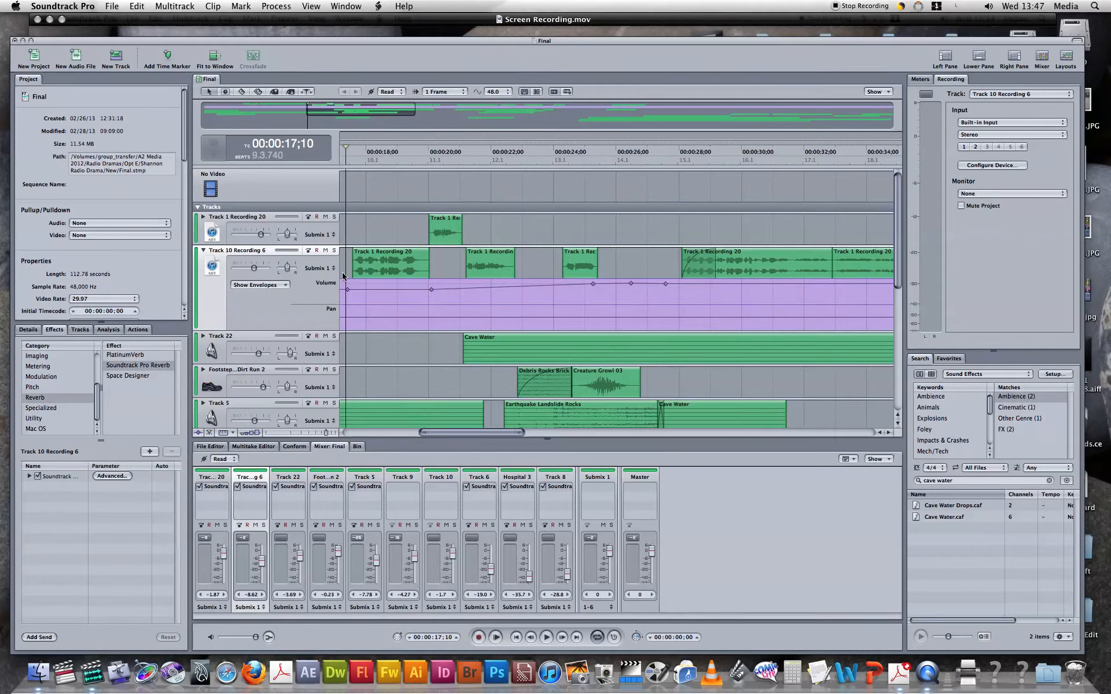
pyautogui.press('space')
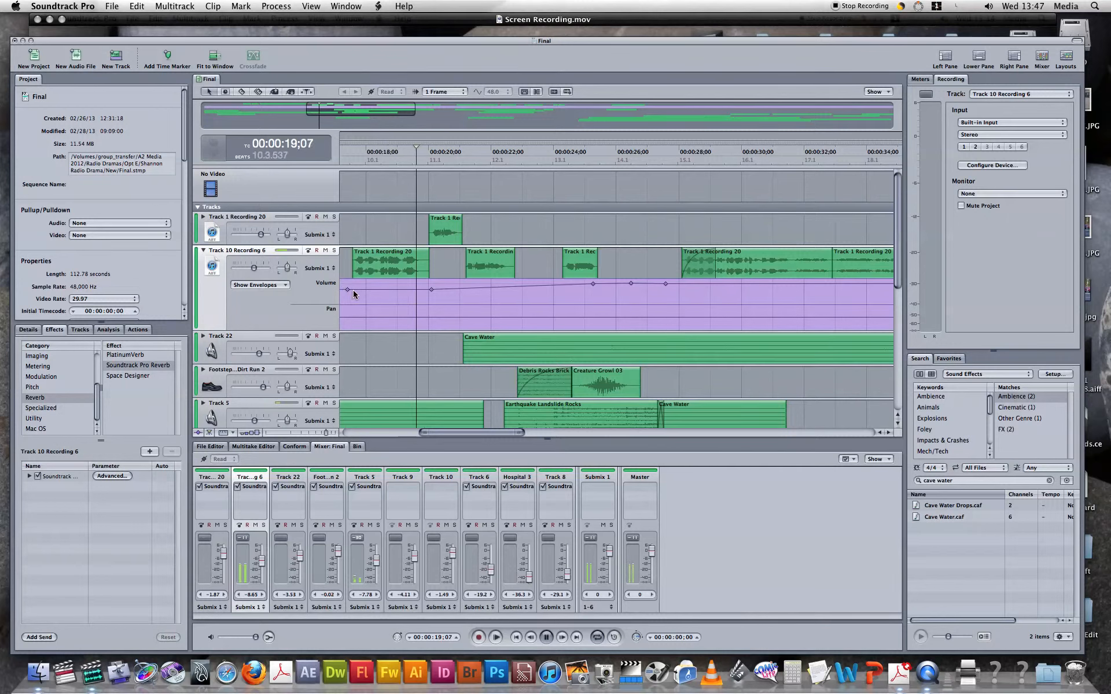
pyautogui.press('space')
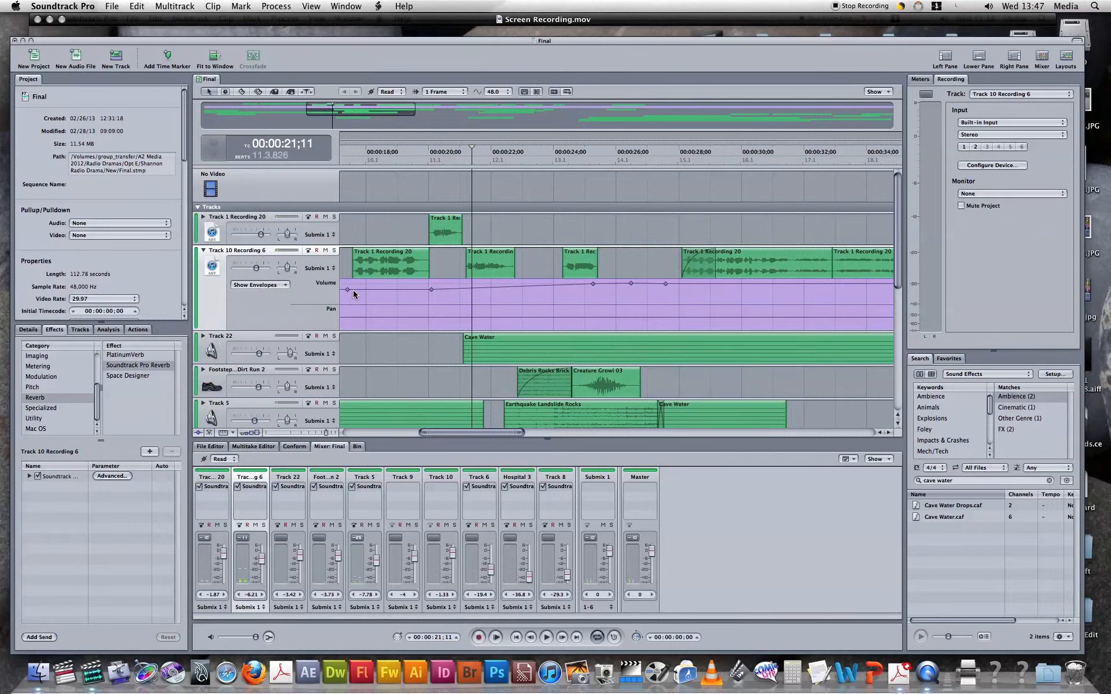
# Raise the two volume envelope points around the Track 10 Recording 6 dialogue clip slightly.
pyautogui.click(347, 290)
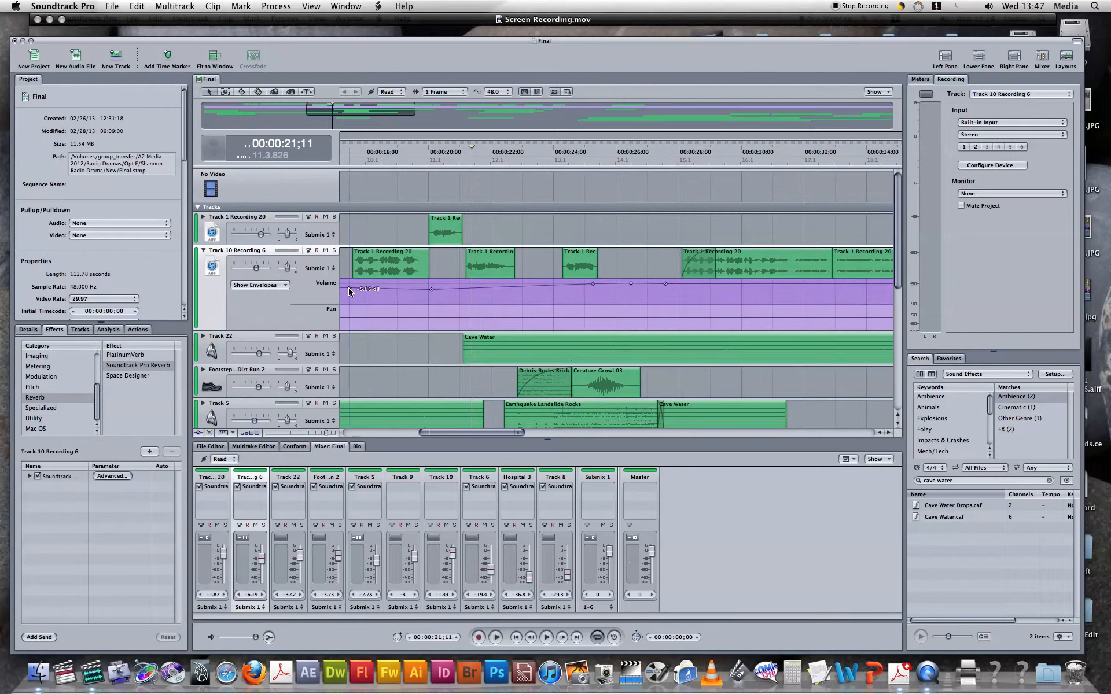
pyautogui.click(432, 293)
pyautogui.moveTo(432, 290); pyautogui.dragTo(431, 289)
# Replay the adjusted dialogue clip from just before its start through 00:00:21;15 and hide the envelopes of Track 10 Recording 6.
pyautogui.click(346, 273)
pyautogui.press('space')
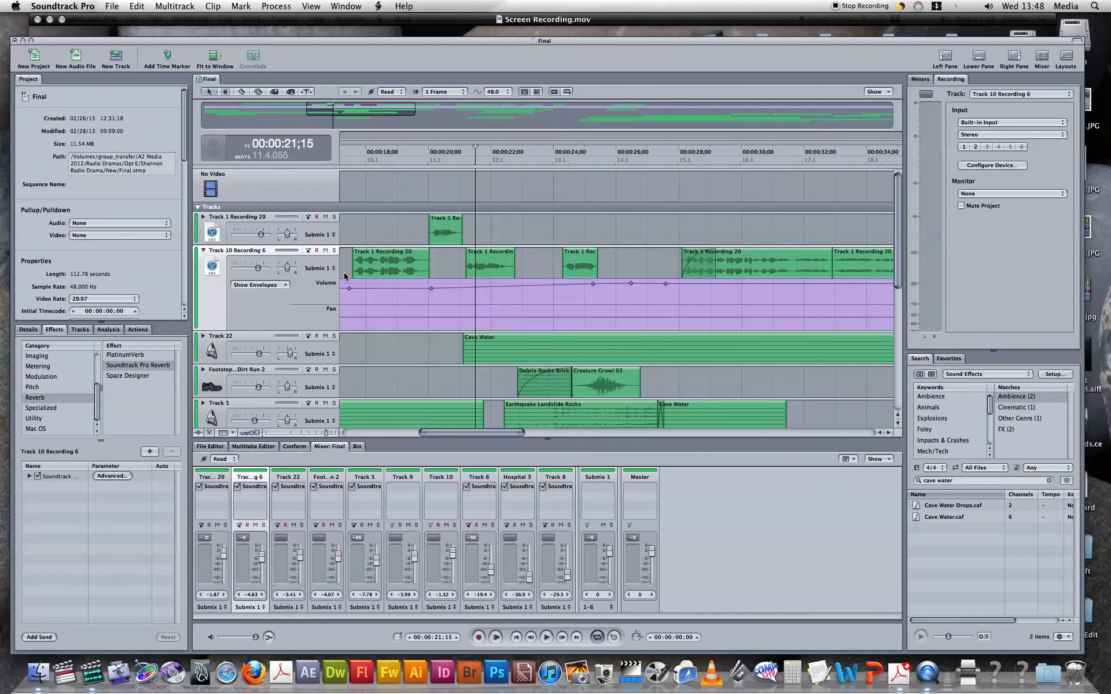
pyautogui.click(204, 251)
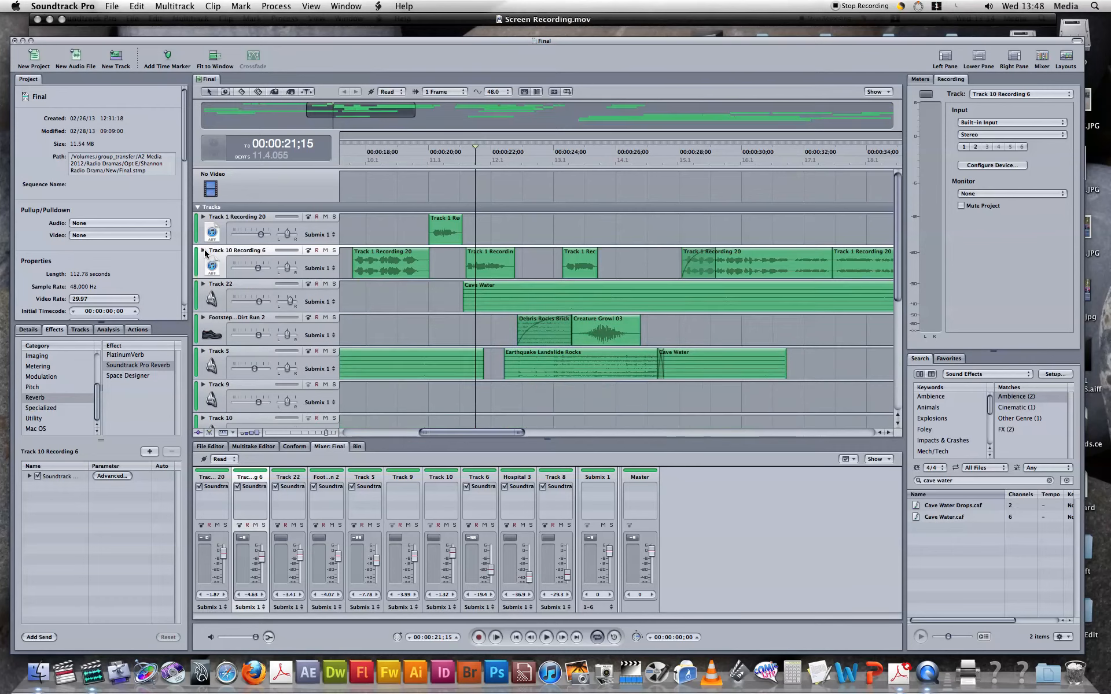
pyautogui.moveTo(492, 434); pyautogui.dragTo(618, 424)
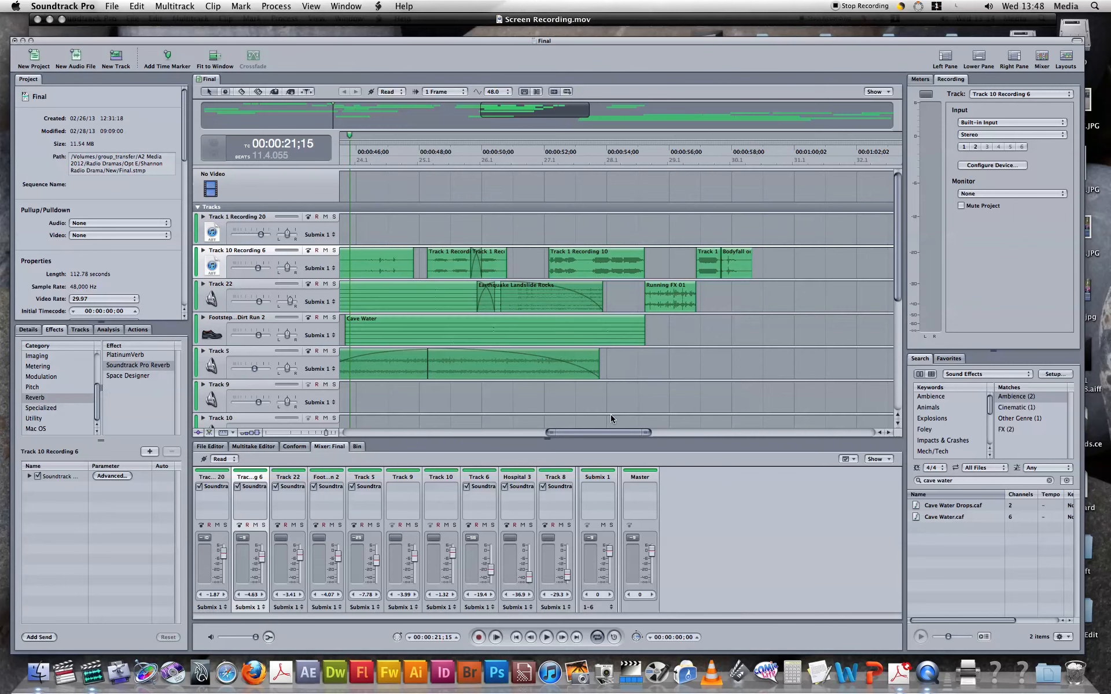